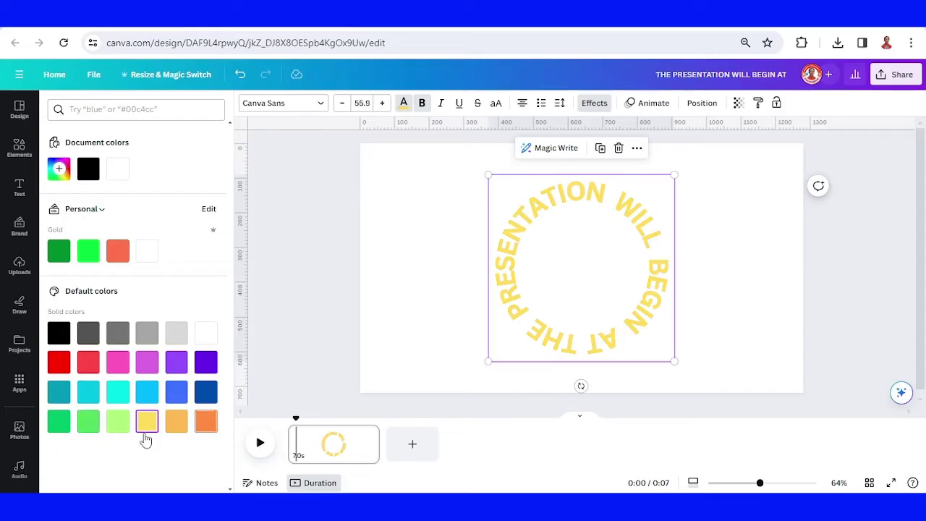
Recolour the top circular text copy green, then stack a duplicate exactly over it and colour that one blue.
left_click(87, 423)
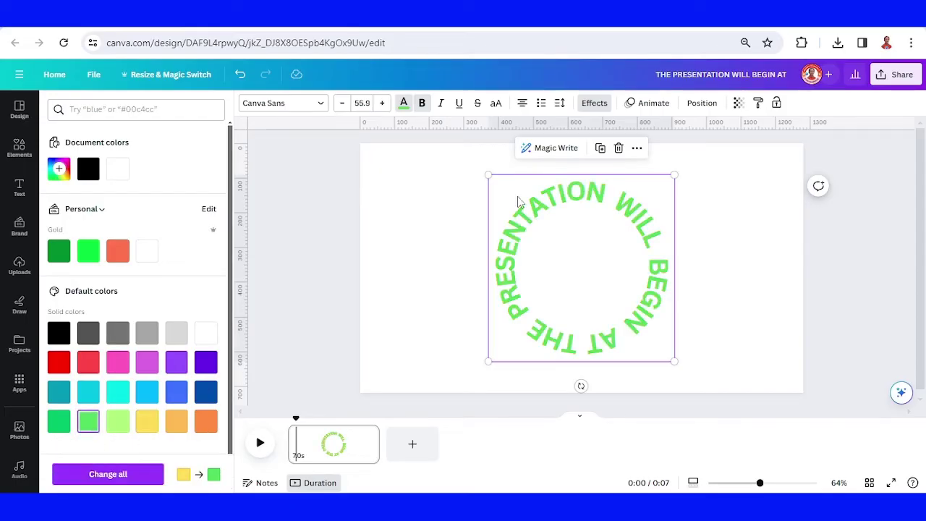
left_click(600, 147)
left_click_drag(606, 270, 600, 264)
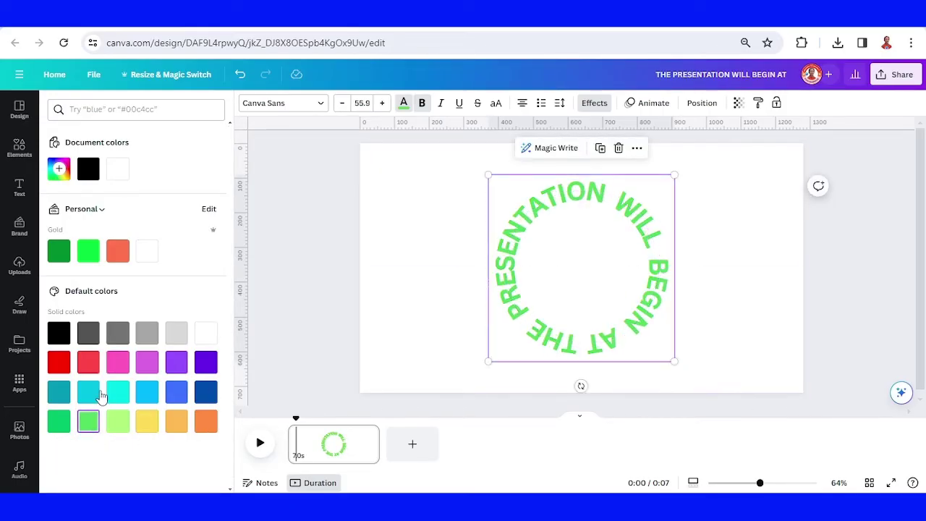
left_click(181, 395)
left_click(181, 395)
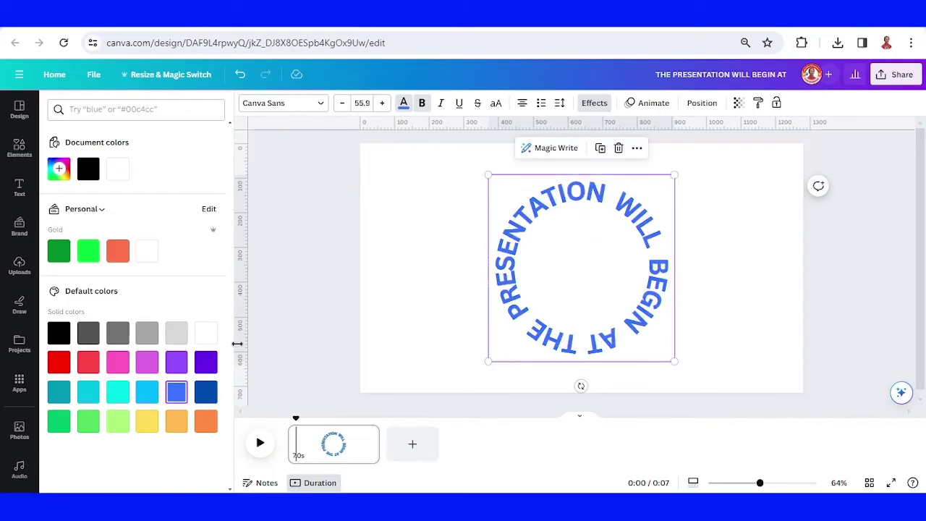
Stack three more duplicates of the circular text exactly over the others, coloured pink, purple and black.
left_click(118, 362)
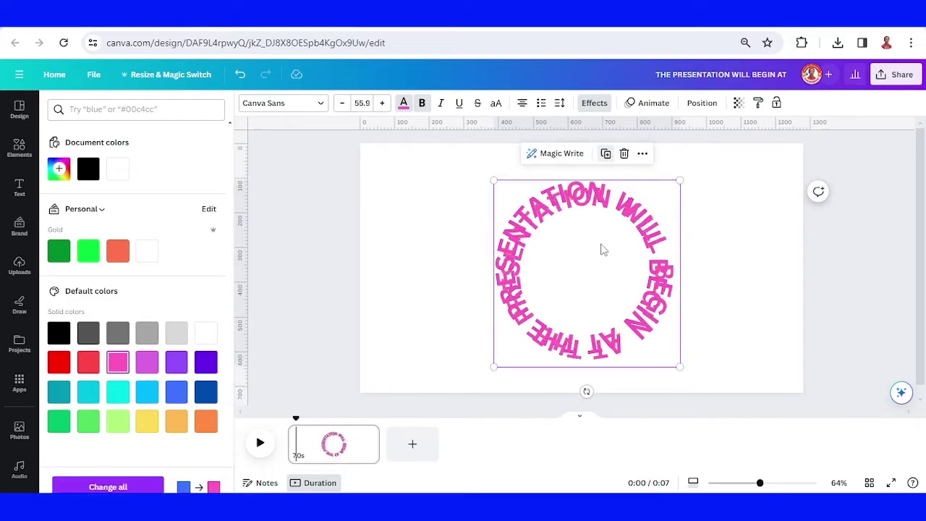
left_click_drag(598, 252, 581, 275)
left_click(205, 362)
left_click(600, 155)
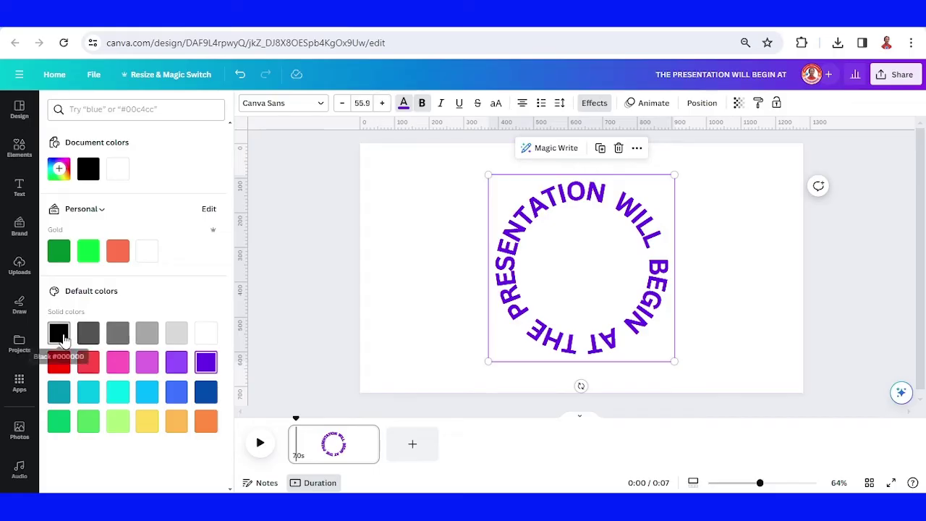
left_click(59, 333)
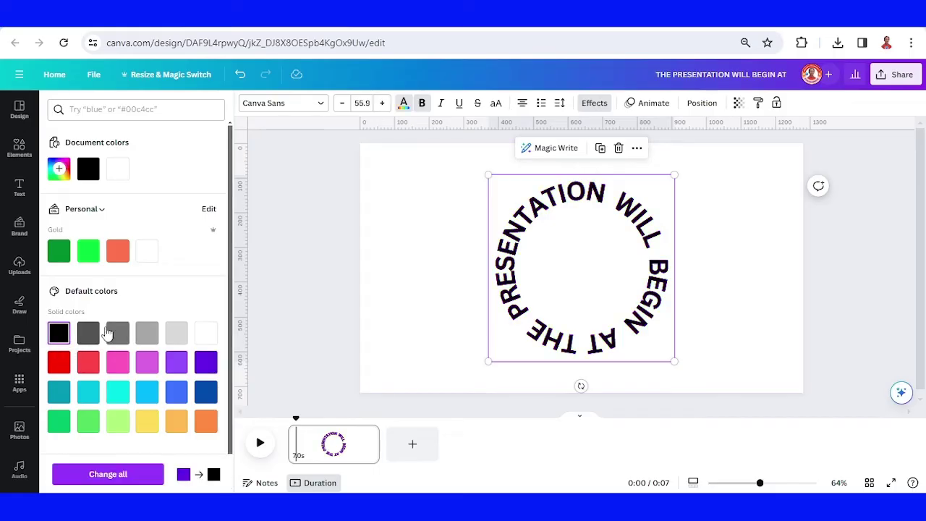
Show the timing of the yellow circular text layer and trim its start slightly on the timeline.
left_click(709, 106)
left_click(188, 116)
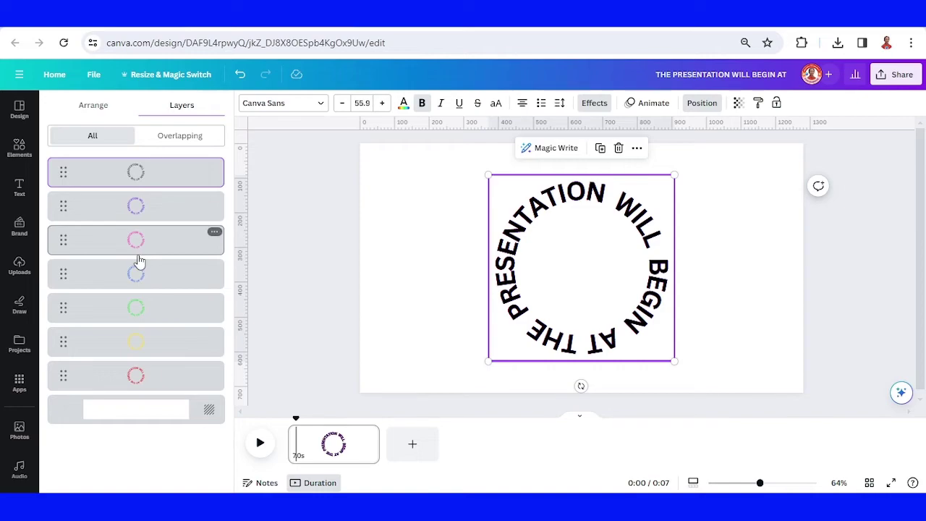
left_click(774, 300)
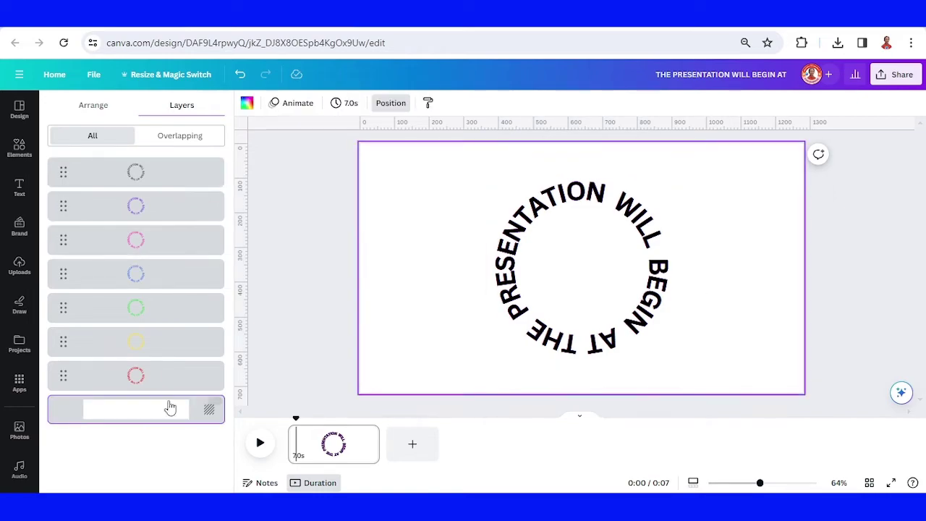
left_click(157, 348)
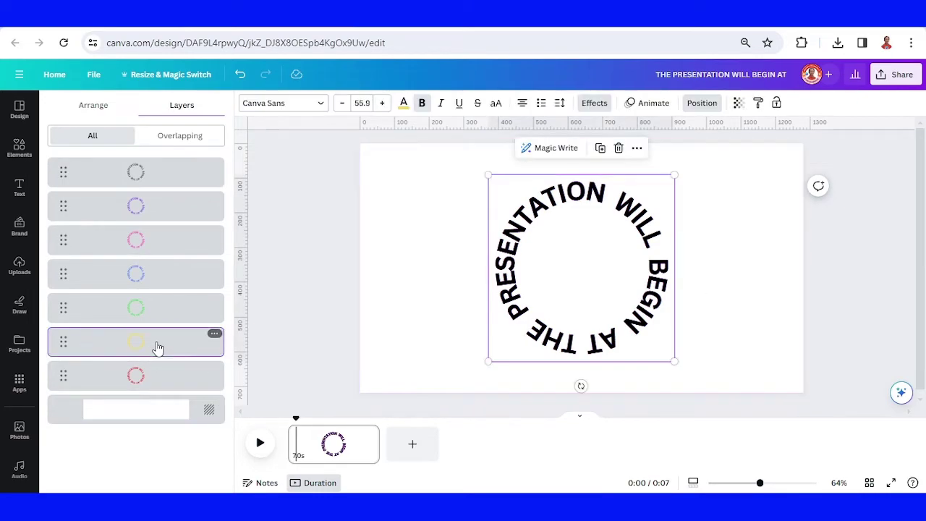
right_click(157, 348)
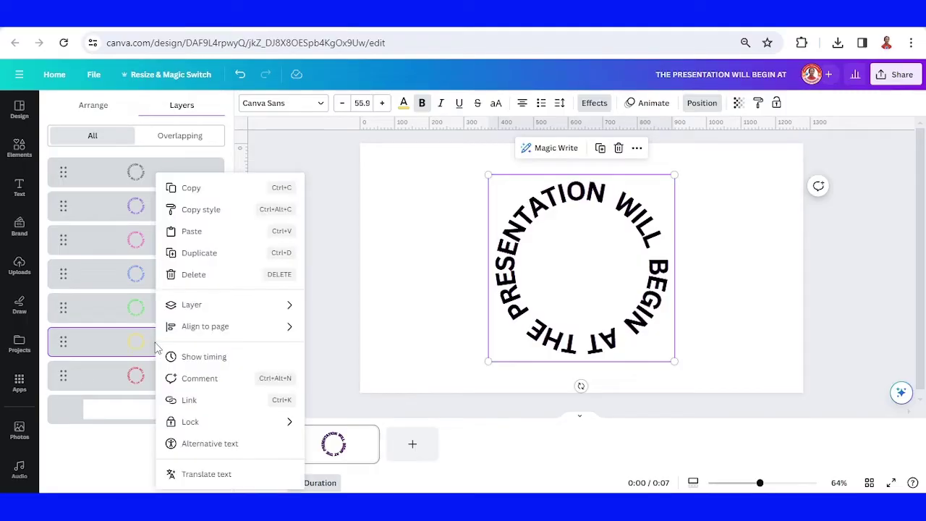
left_click(212, 362)
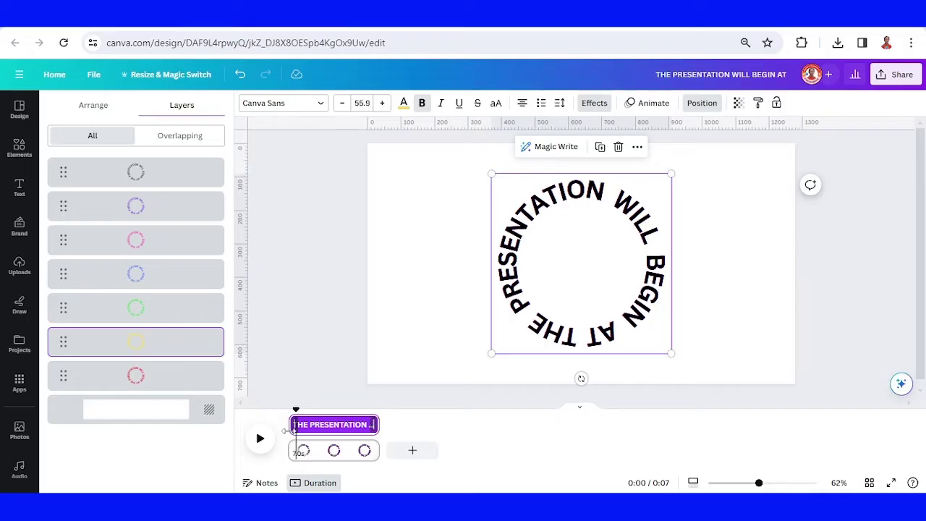
mouse_move(293, 430)
left_mouse_down()
mouse_move(301, 431)
mouse_move(263, 409)
mouse_move(298, 430)
left_mouse_up()
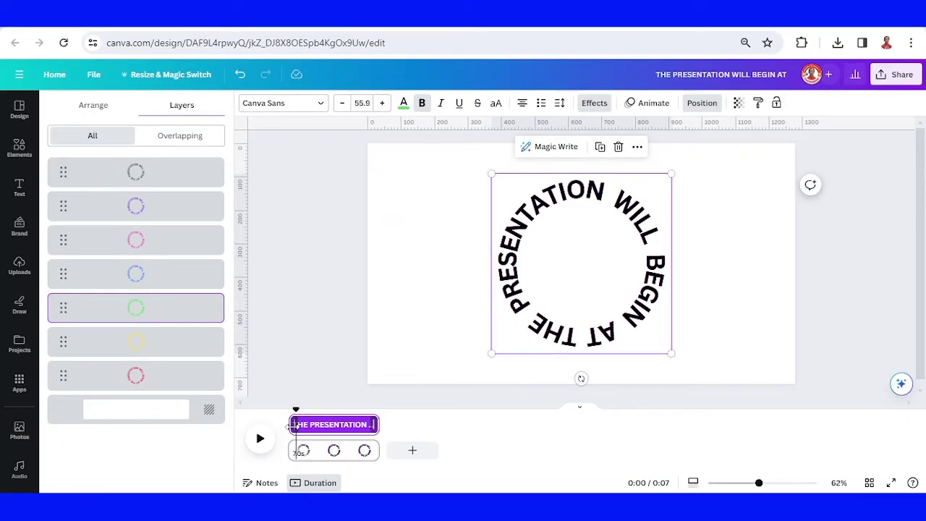
Trim the starts of the green, blue and pink text layers so each appears progressively later on the timeline.
left_click_drag(296, 425, 313, 433)
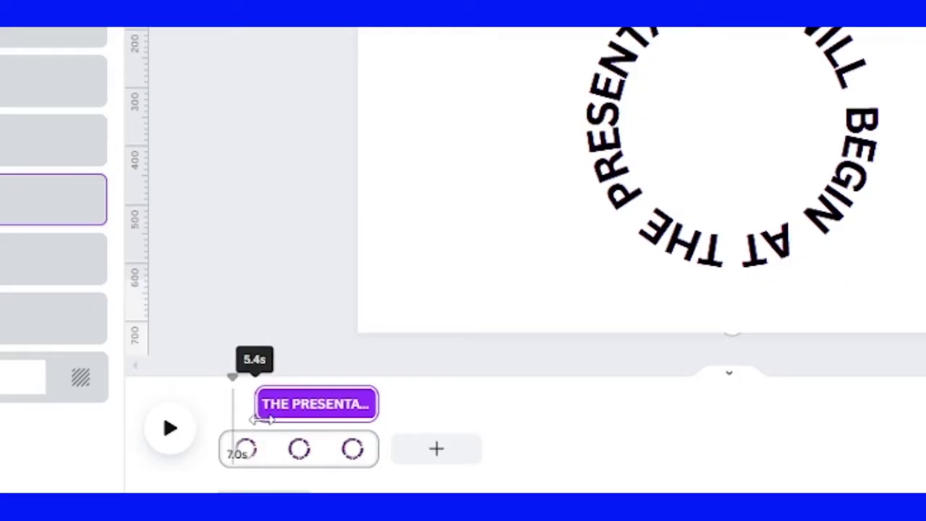
left_click_drag(261, 420, 318, 435)
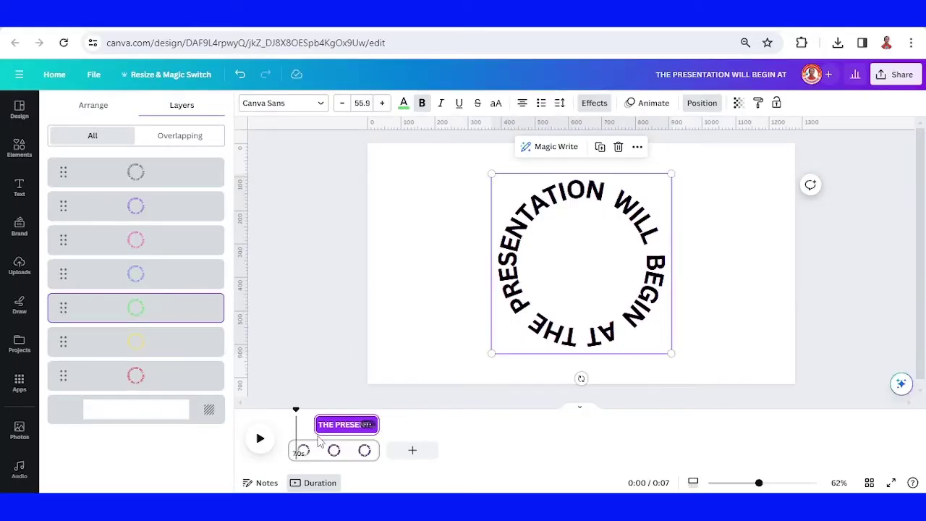
left_click(130, 269)
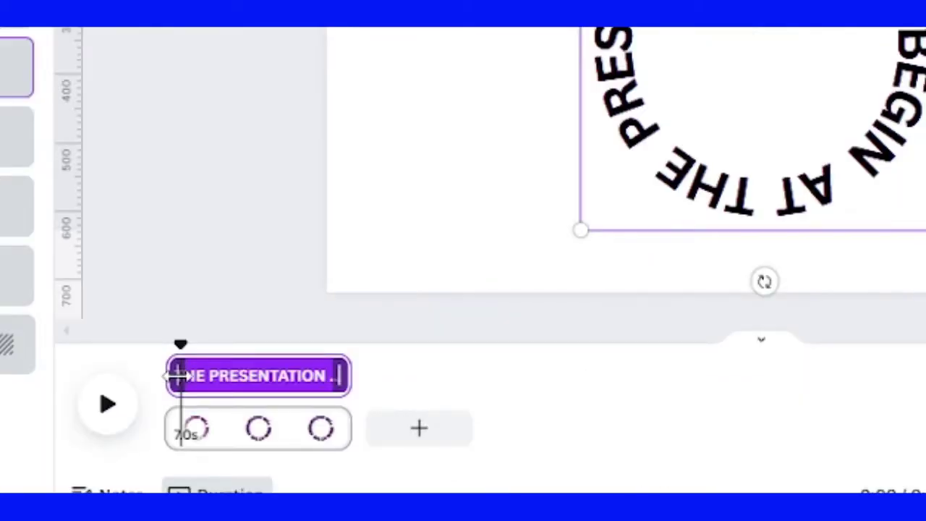
left_click_drag(177, 376, 254, 382)
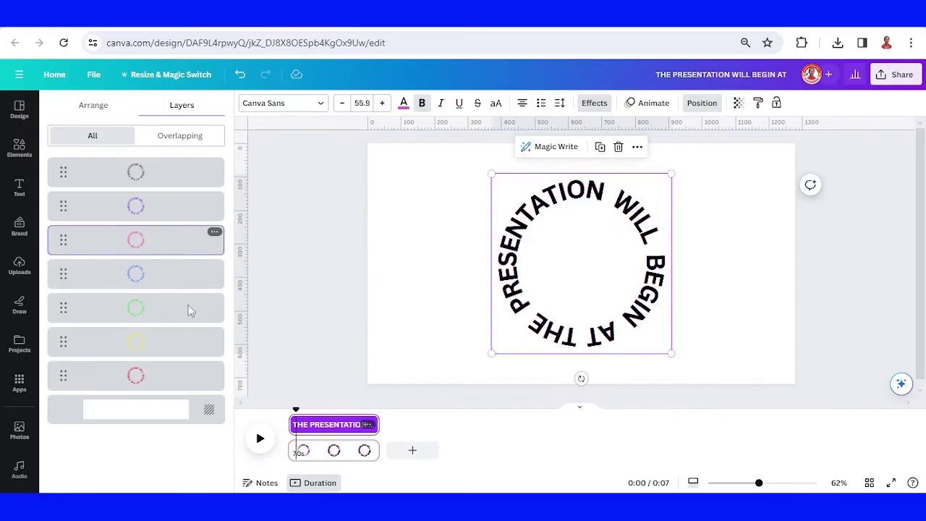
left_click_drag(301, 425, 344, 430)
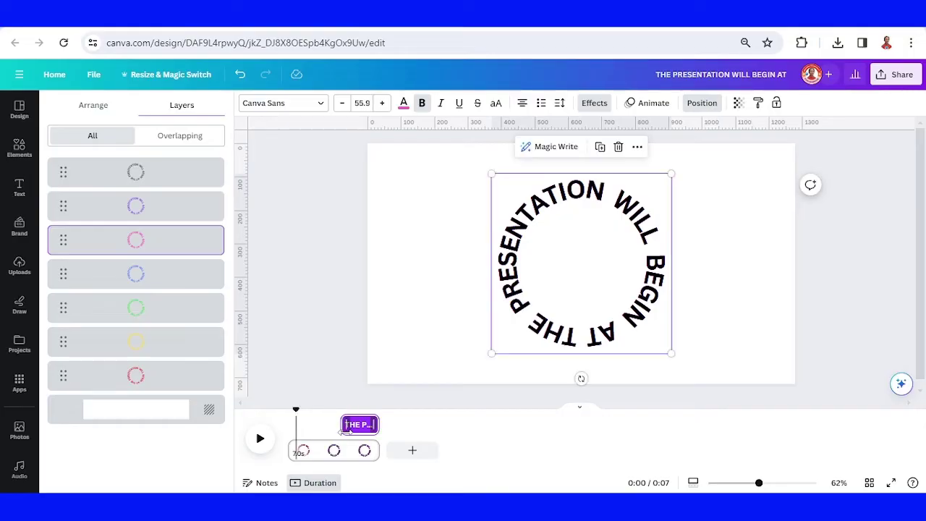
Trim the starts of the purple and black text layers so they appear last, with black only at the very end.
left_click(128, 210)
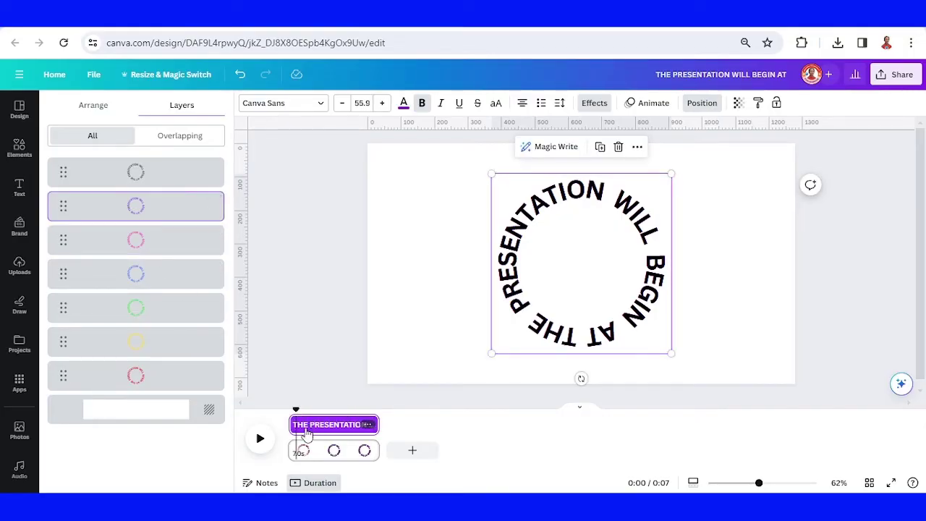
left_click_drag(285, 426, 351, 427)
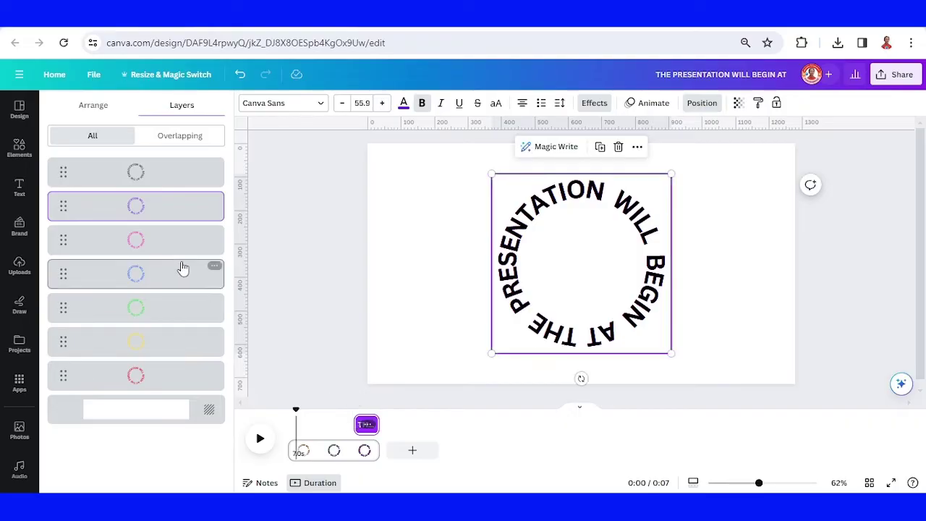
left_click(147, 175)
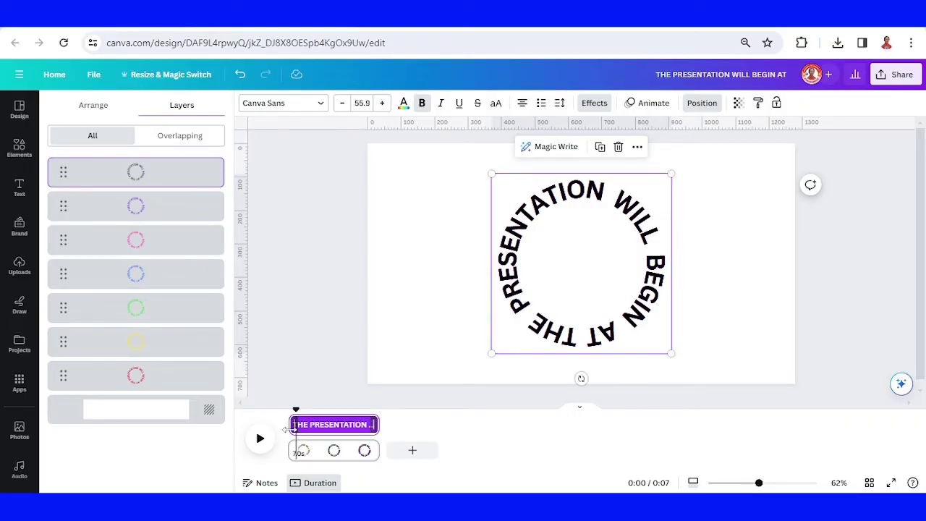
left_click_drag(288, 428, 372, 425)
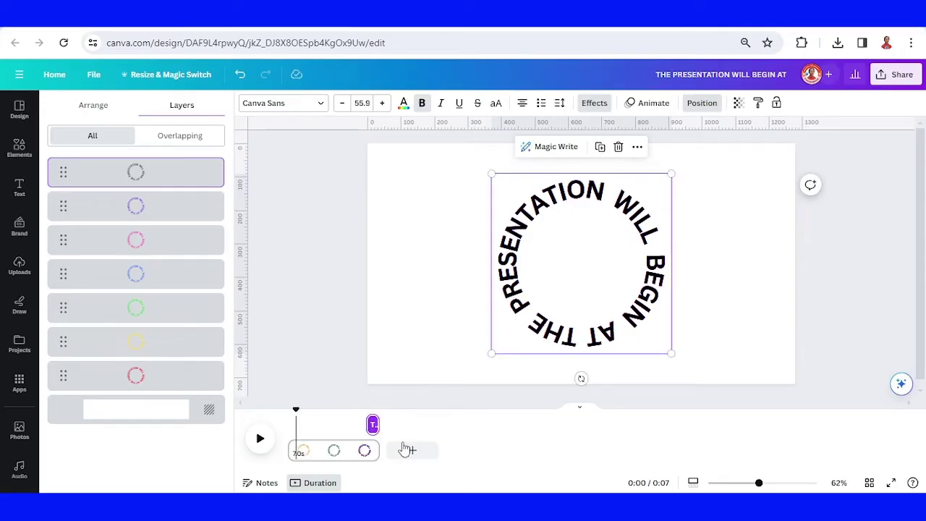
Add a square shape, resize it to cover the right half of the circular text, and fill it white (#ffffff).
left_click(22, 153)
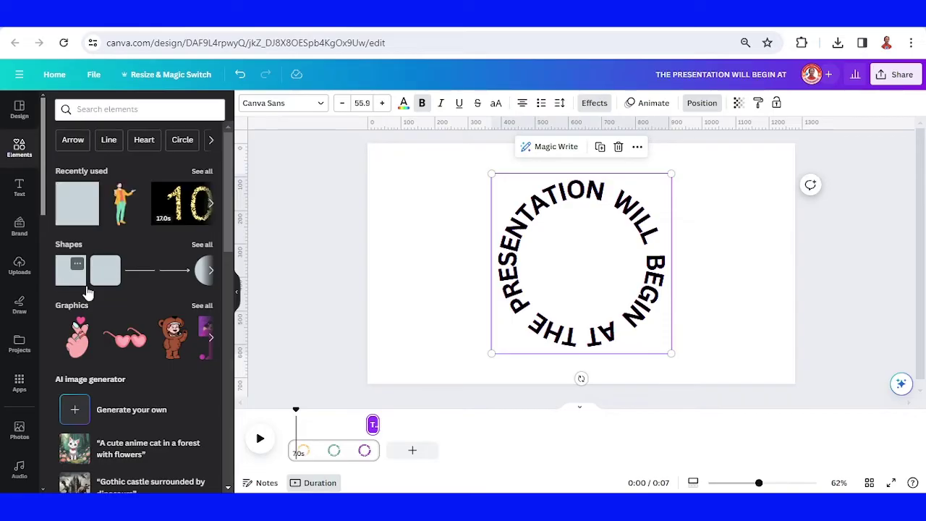
left_click(70, 271)
left_click_drag(575, 262, 631, 361)
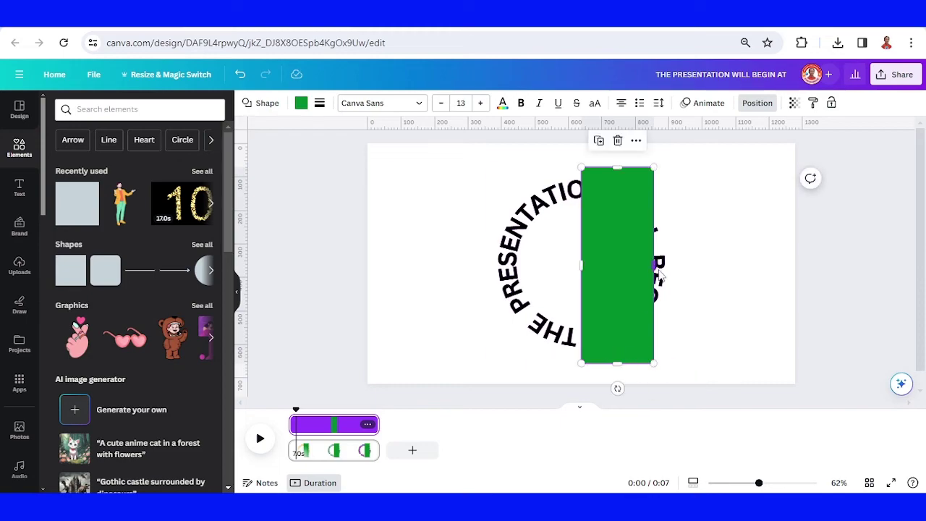
left_click_drag(657, 266, 704, 266)
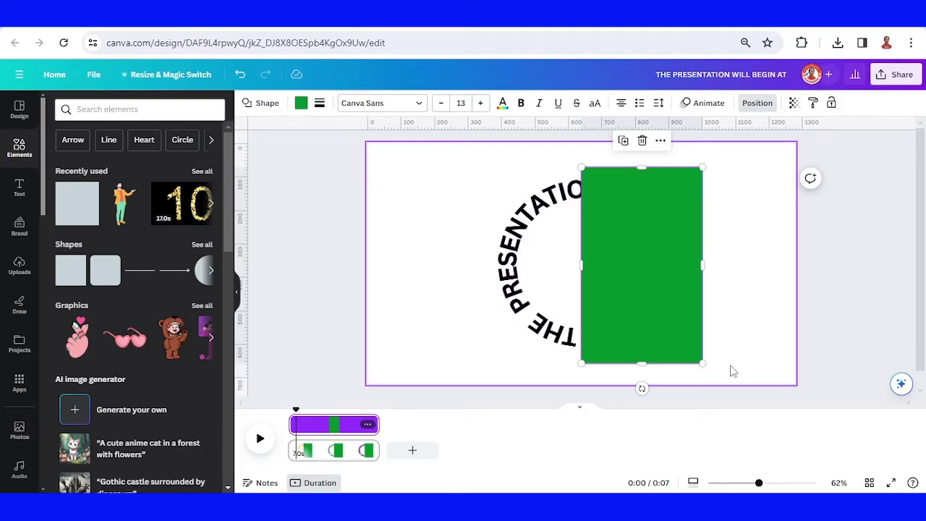
left_click(301, 102)
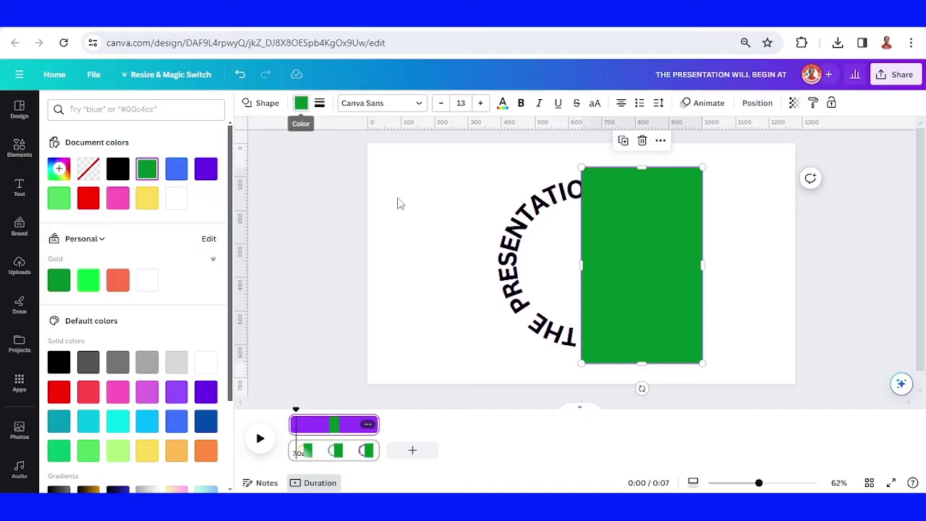
left_click(177, 198)
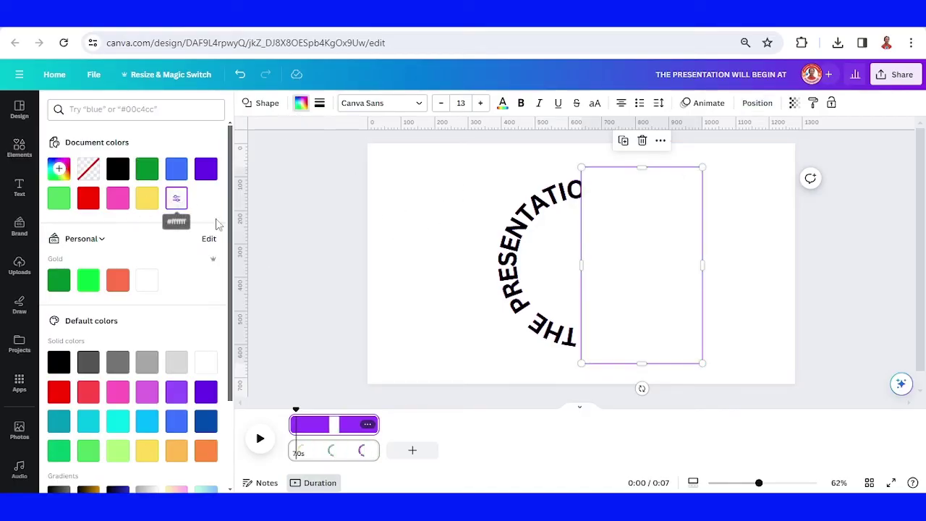
Add a heading reading "5" and set its font to Antonio.
left_click(20, 186)
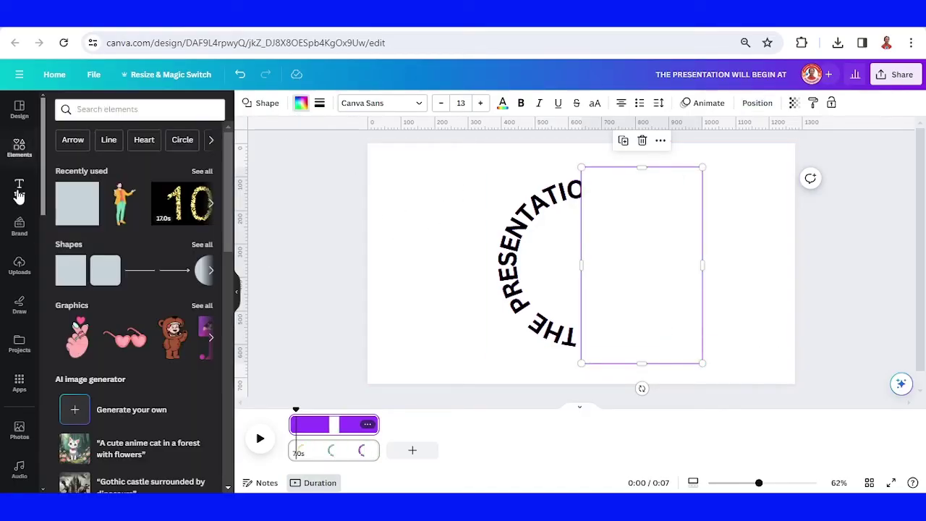
left_click(123, 240)
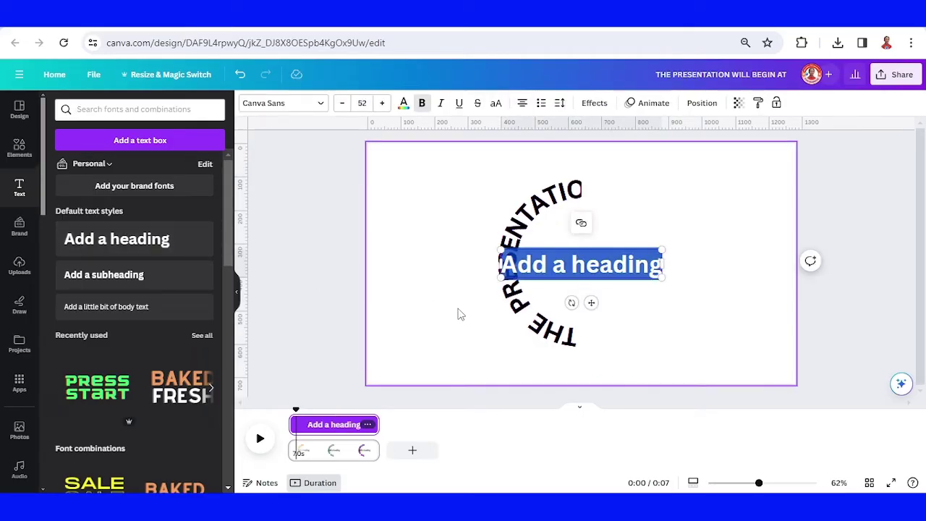
type("5")
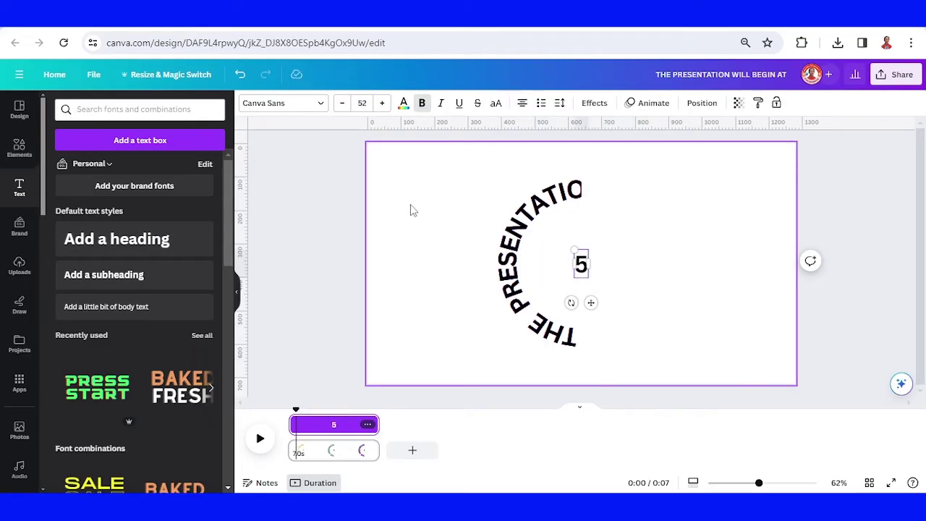
double_click(581, 264)
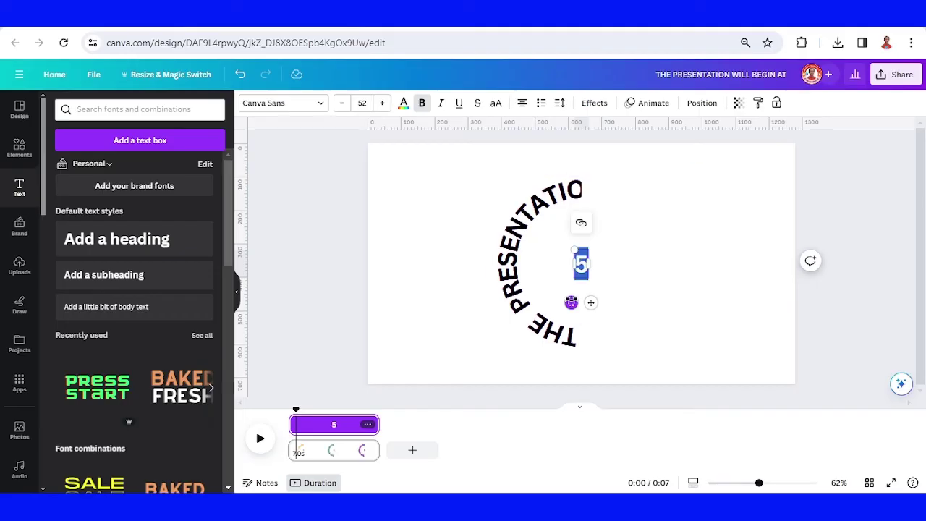
left_click(271, 107)
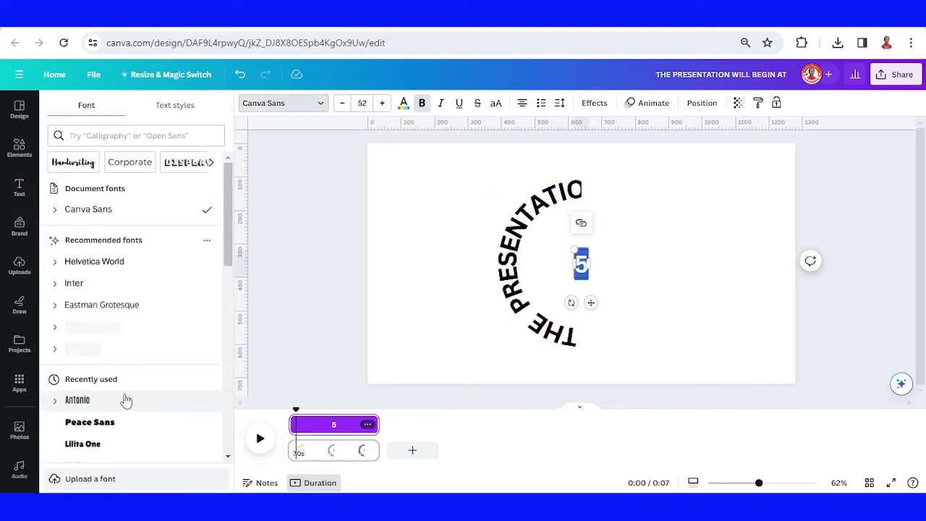
left_click(105, 406)
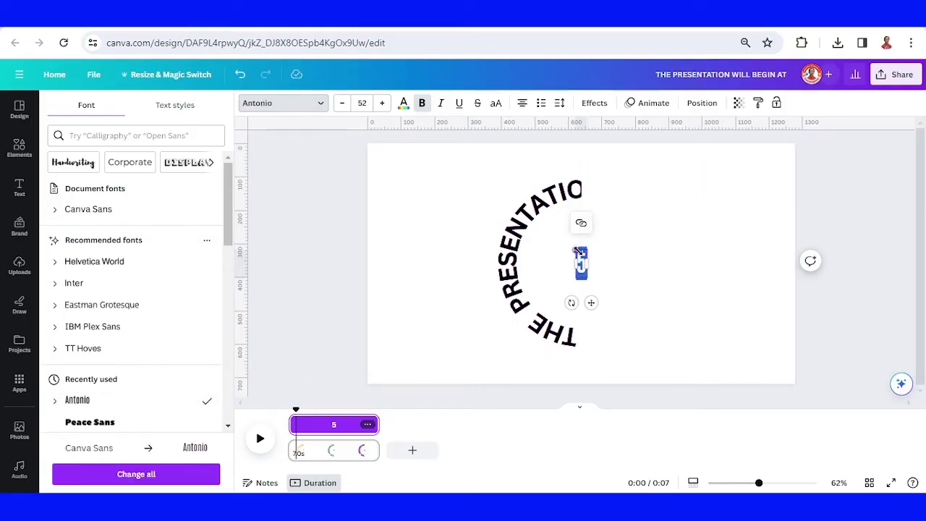
Enlarge the "5" to font size 443 and place it over the white shape beside the half circle of text.
left_click_drag(577, 249, 638, 358)
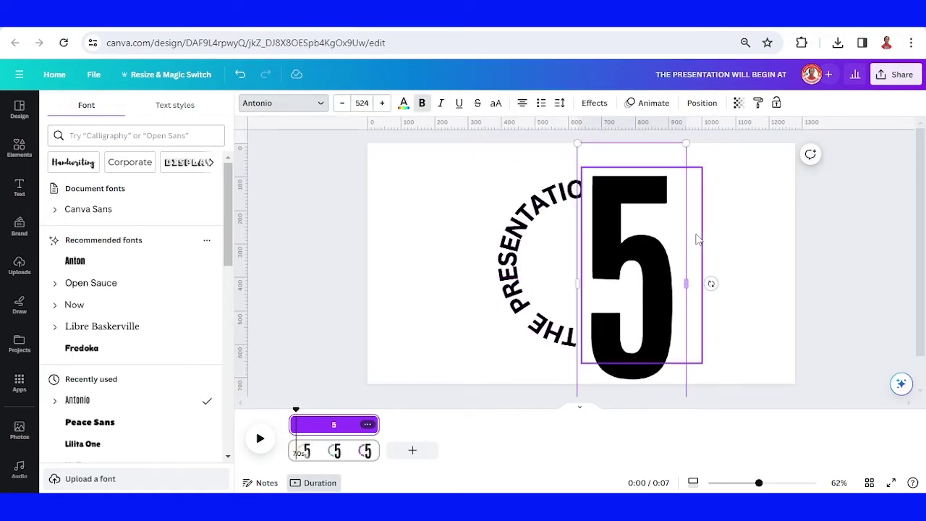
left_click_drag(686, 144, 641, 213)
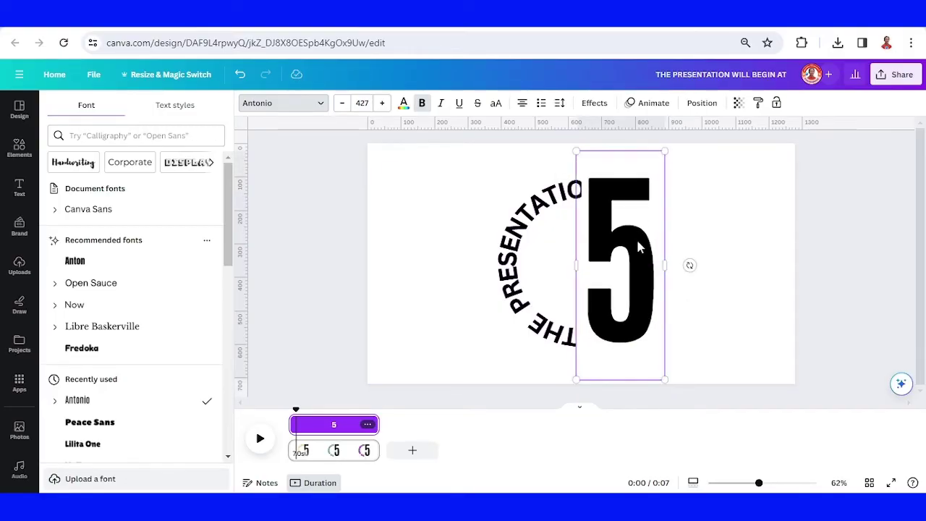
left_click_drag(665, 380, 671, 388)
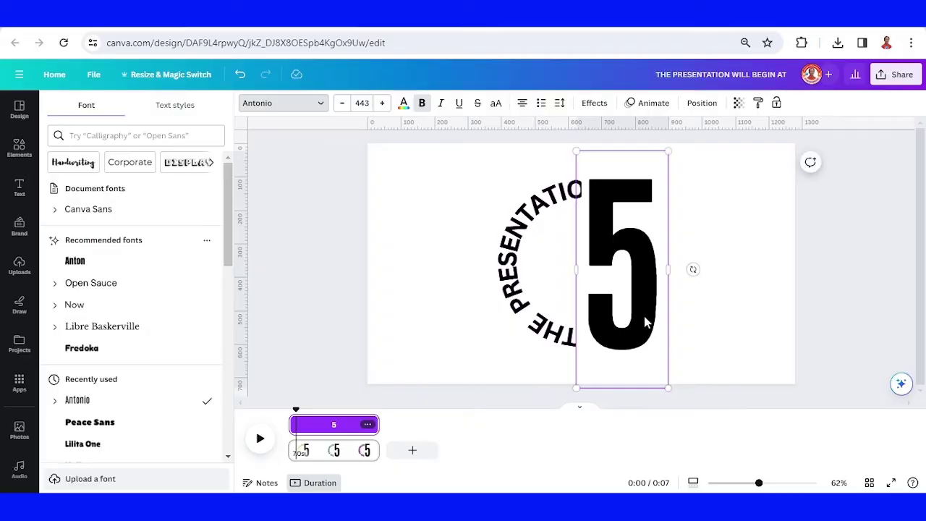
Fine-tune the position of the "5" beside the half circle and recolour it red (#ff3131).
left_click_drag(642, 313, 641, 316)
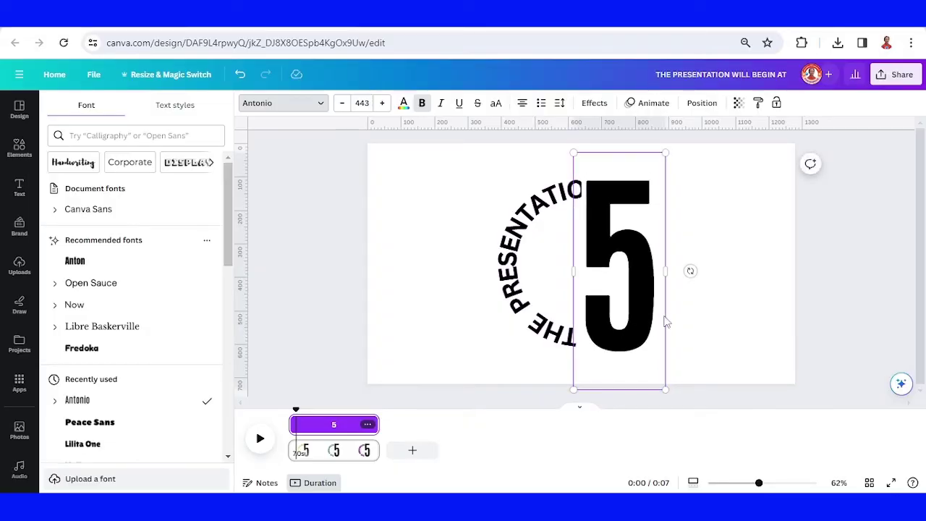
left_click(675, 329)
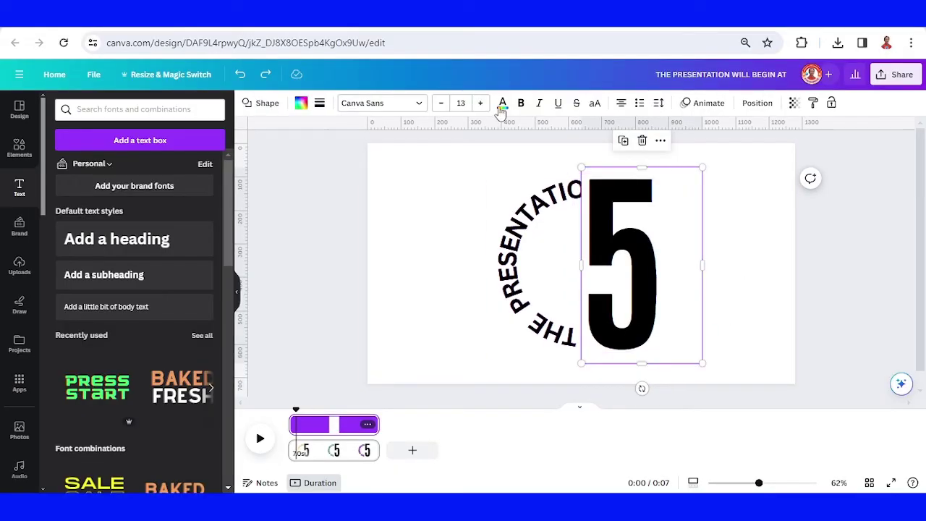
left_click(502, 104)
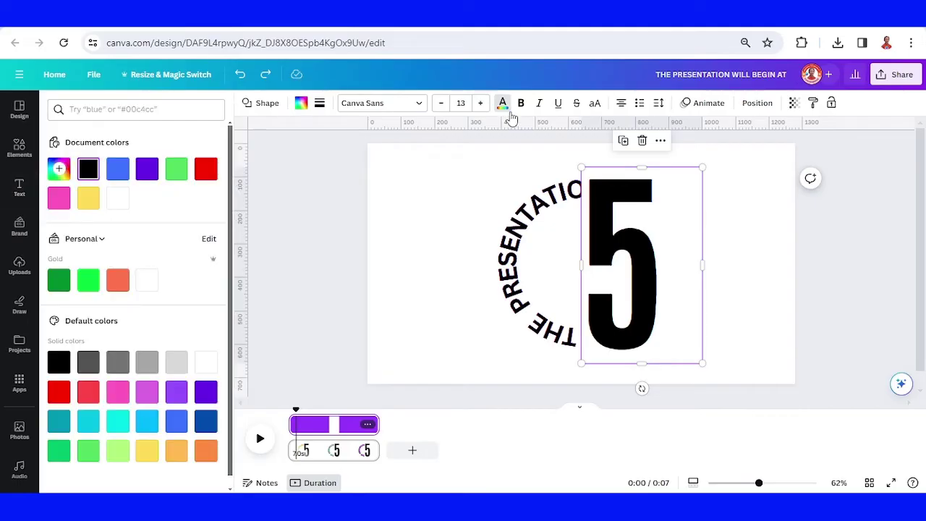
left_click(206, 169)
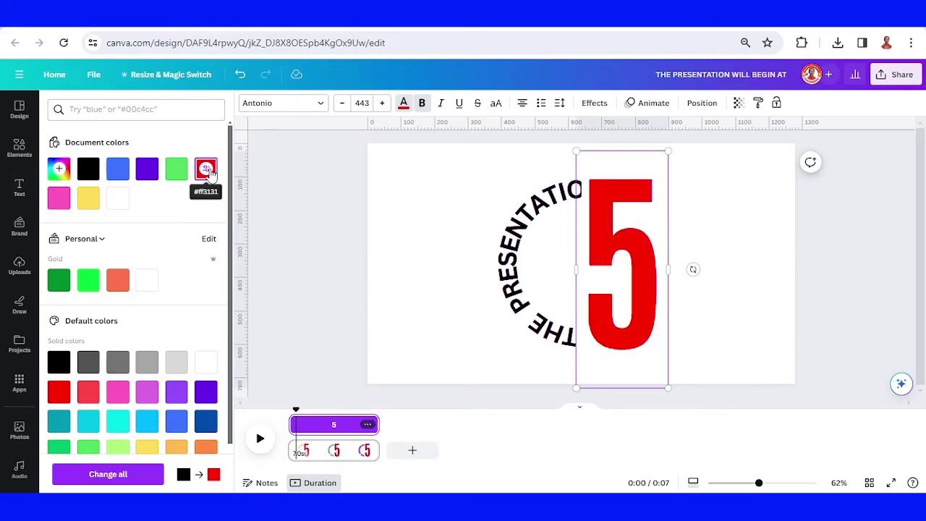
Duplicate the red "5", change the copy to a yellow "4", and align it over the original number.
right_click(633, 278)
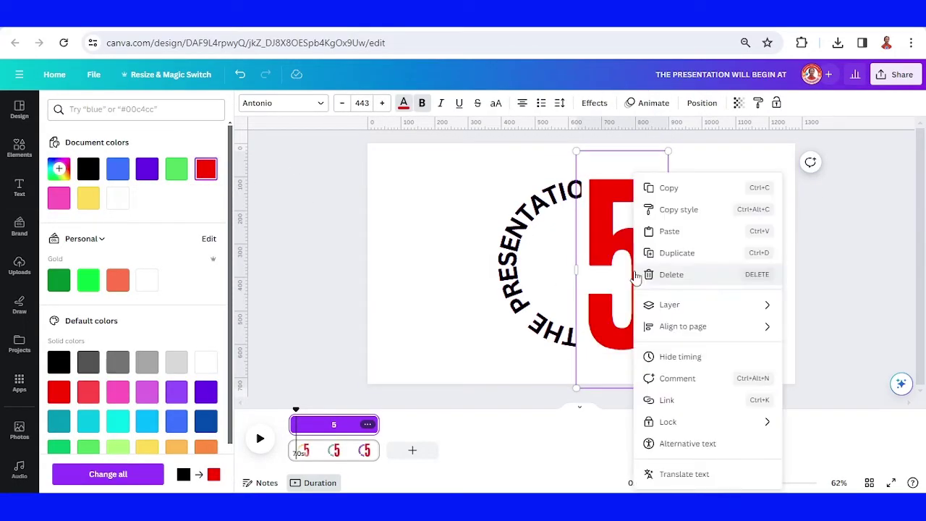
left_click(674, 252)
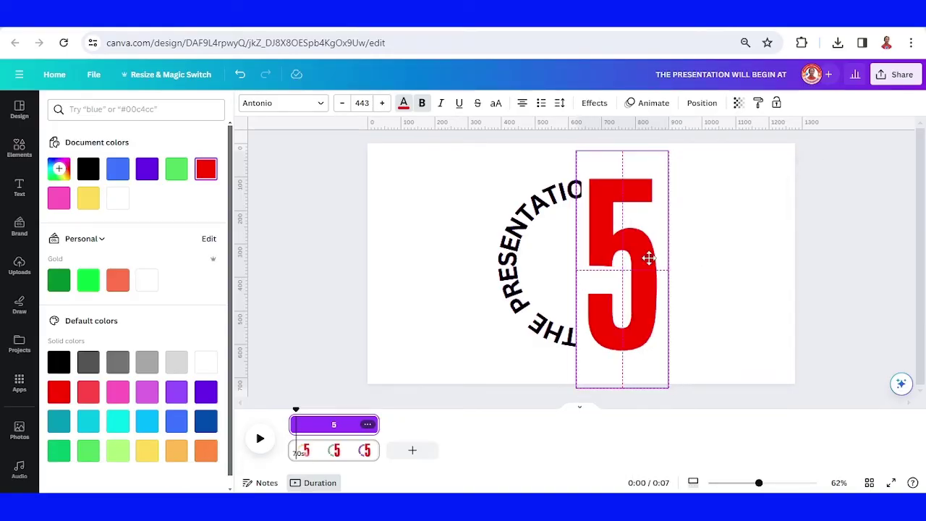
double_click(649, 258)
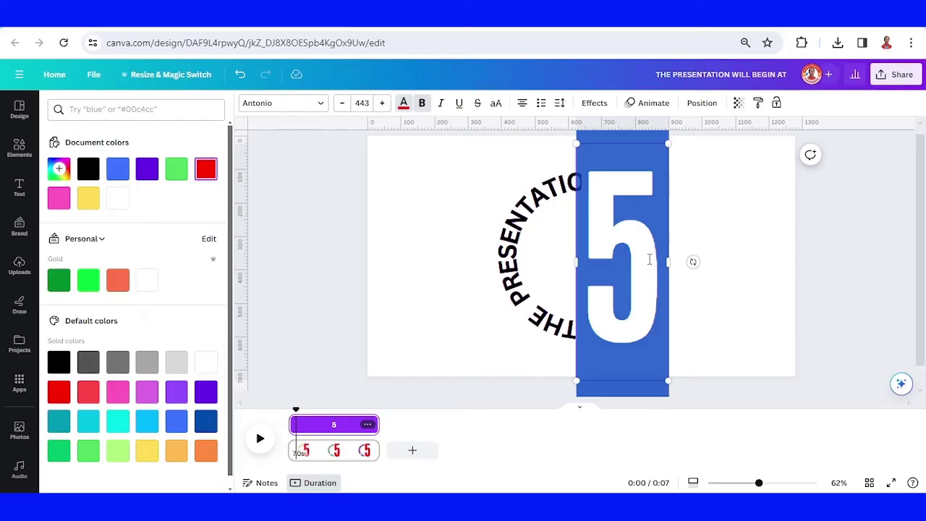
type("4")
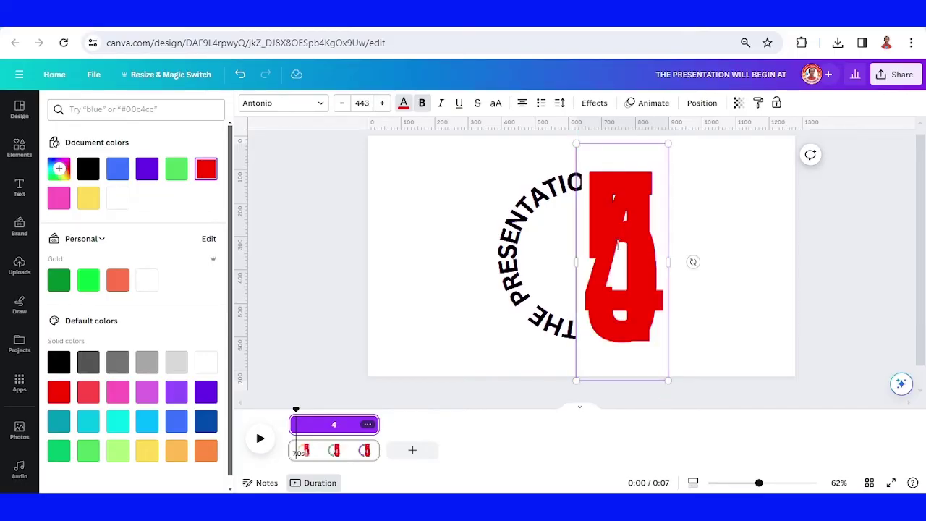
double_click(617, 246)
left_click(405, 105)
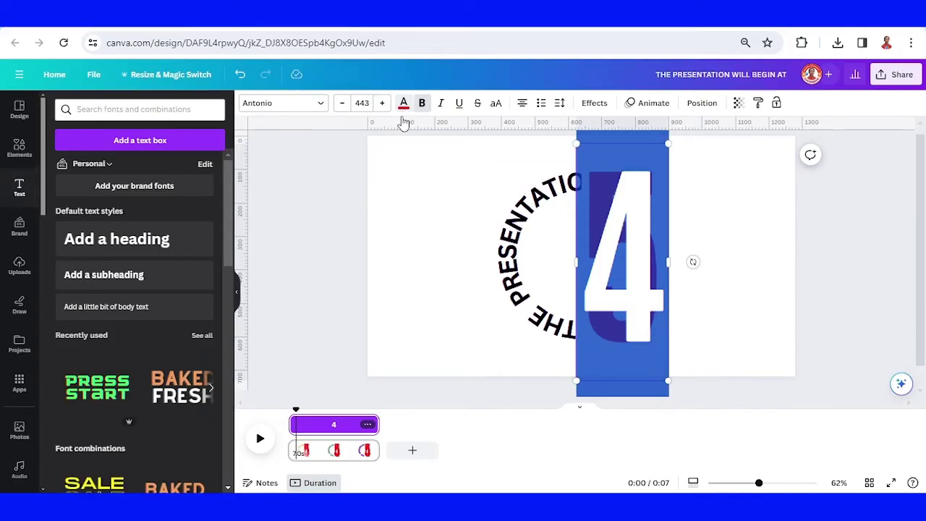
left_click(405, 105)
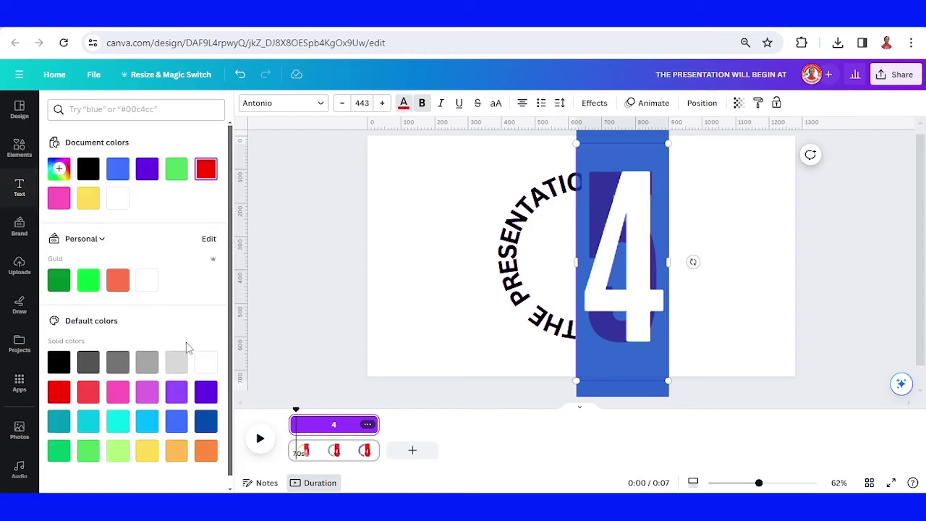
left_click(147, 447)
left_click(713, 230)
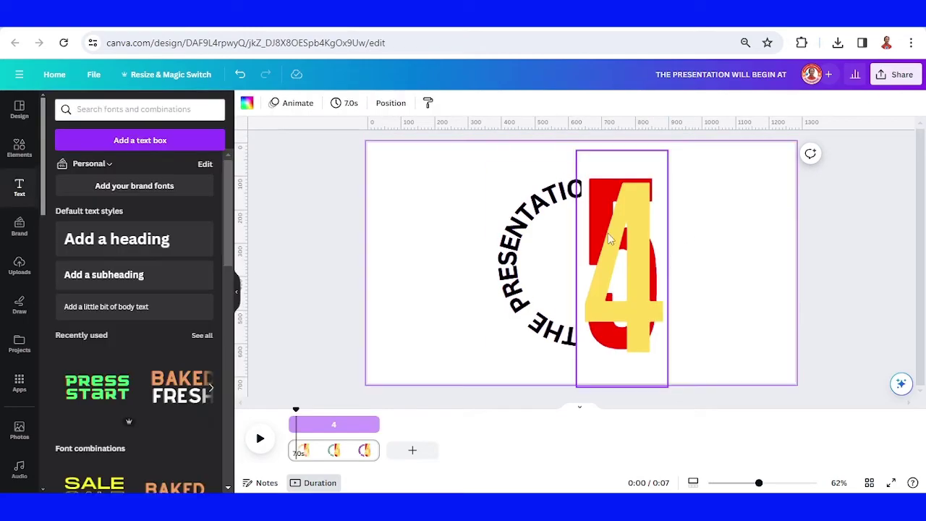
left_click(628, 244)
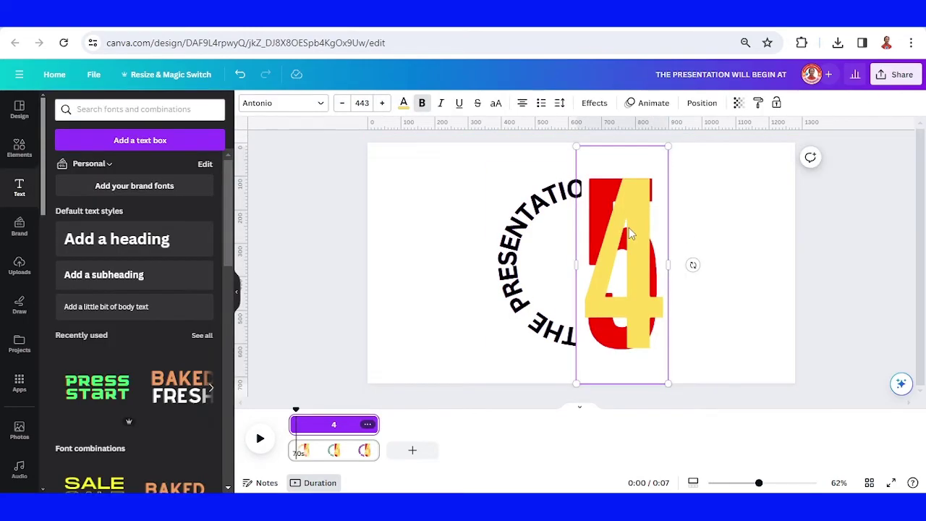
Duplicate the yellow "4", change the copy to a green "3", and align it over the other numbers.
right_click(629, 232)
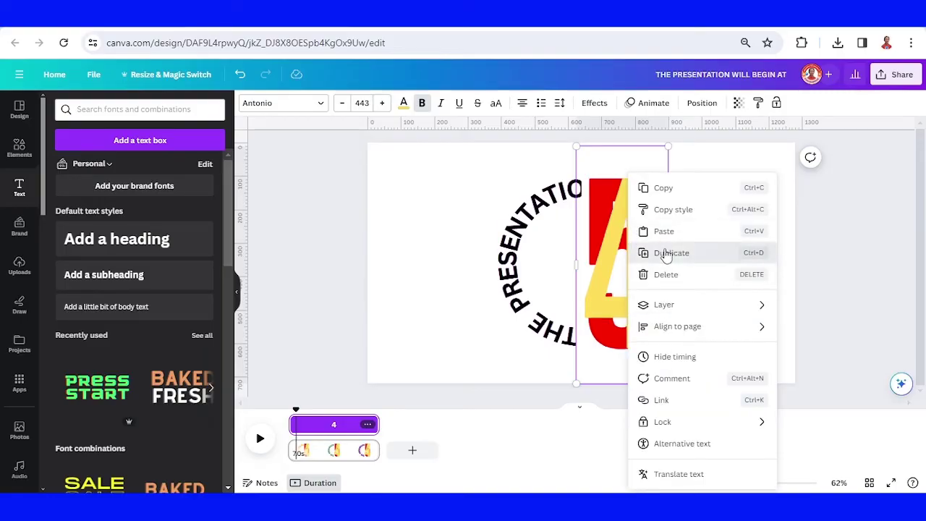
left_click(664, 252)
double_click(646, 250)
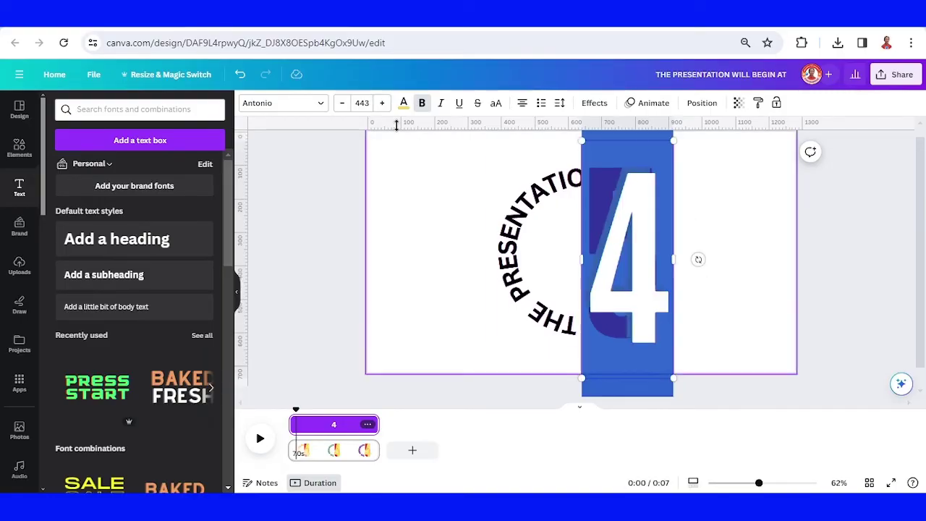
type("3")
left_click(404, 103)
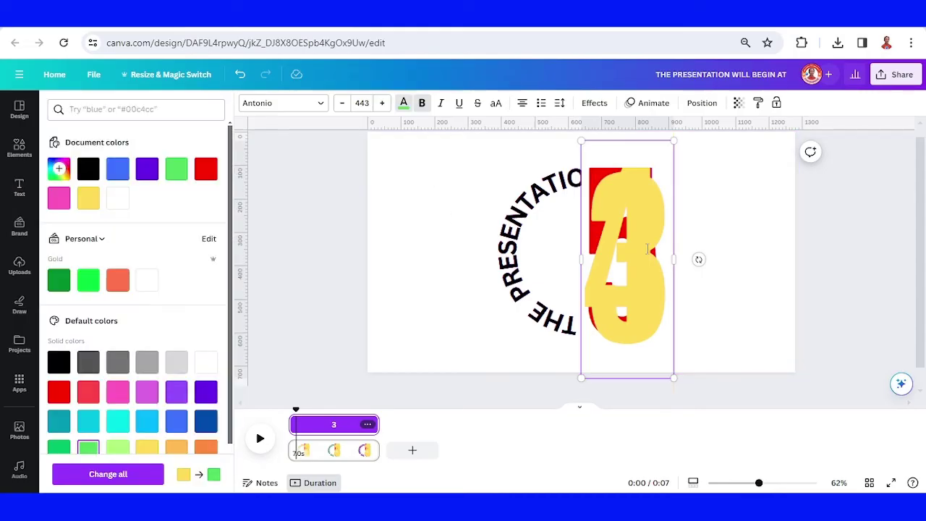
left_click_drag(646, 250, 483, 279)
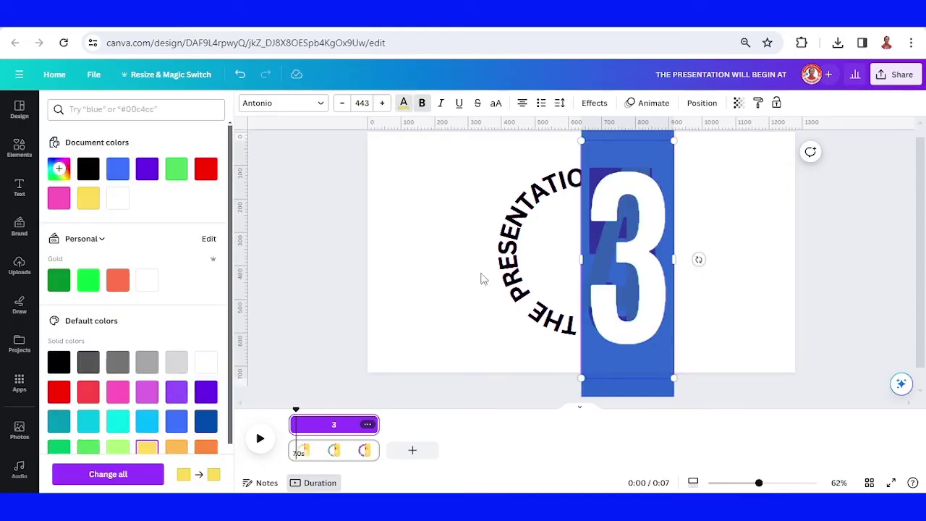
left_click(94, 450)
left_click(717, 229)
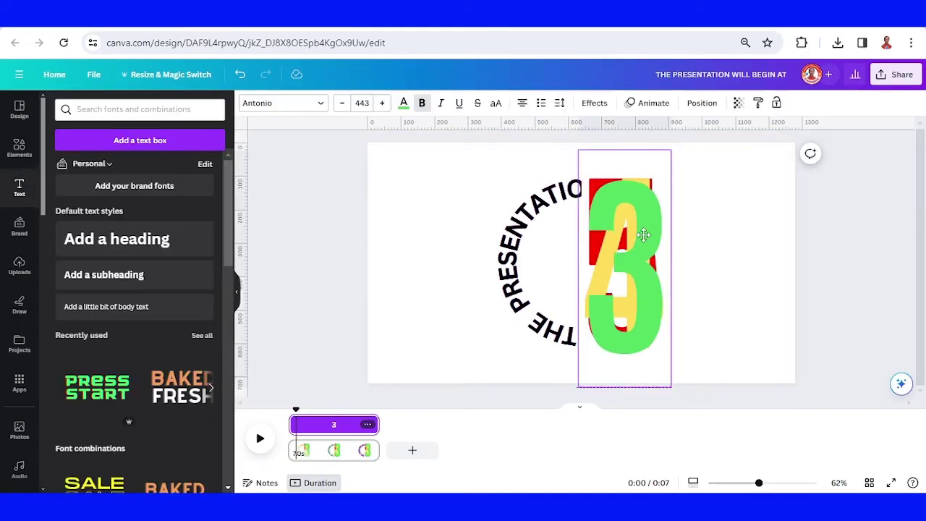
left_click(644, 235)
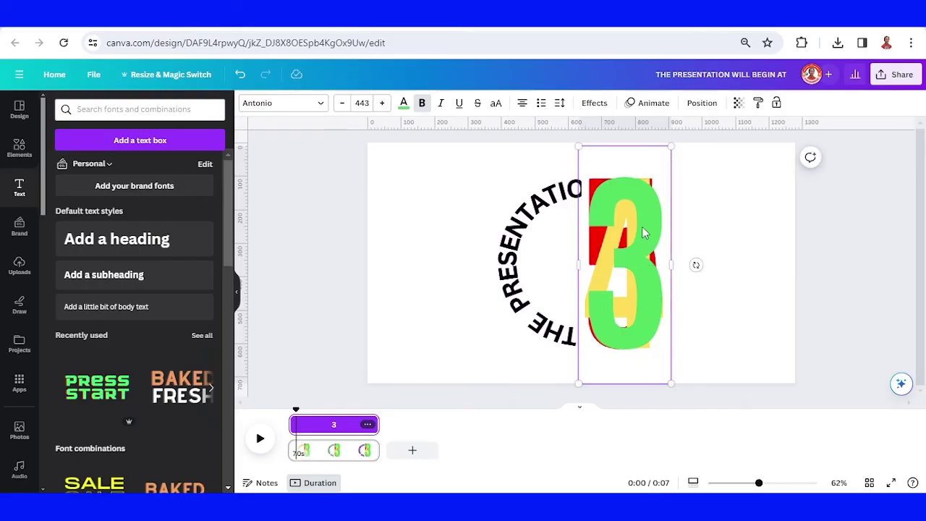
Duplicate the green "3", change the copy to a blue "2", and align it over the stacked numbers.
right_click(644, 233)
left_click(682, 252)
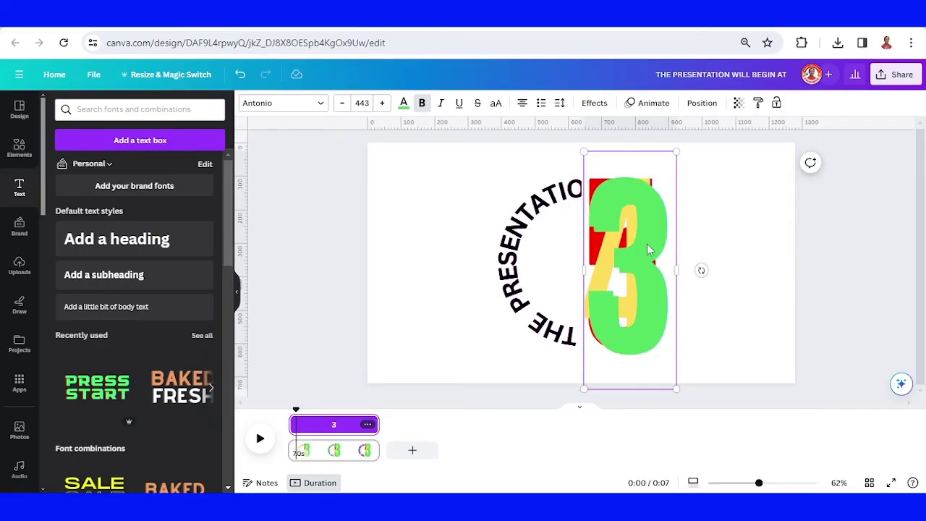
double_click(663, 227)
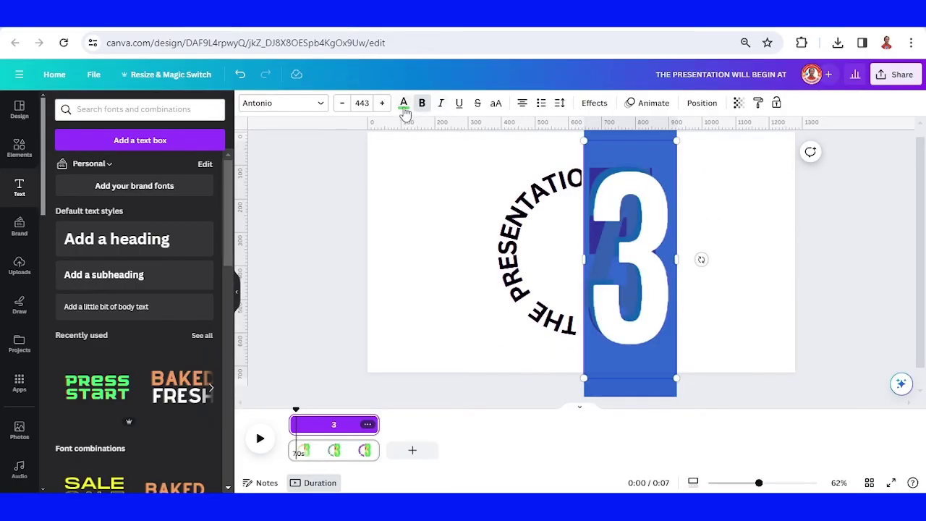
key("Escape")
left_click(721, 258)
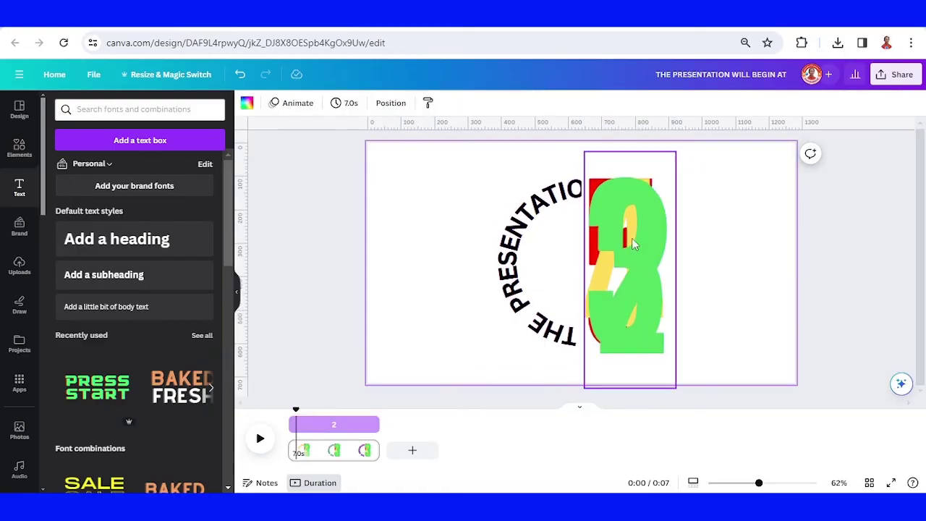
left_click(634, 245)
left_click(403, 103)
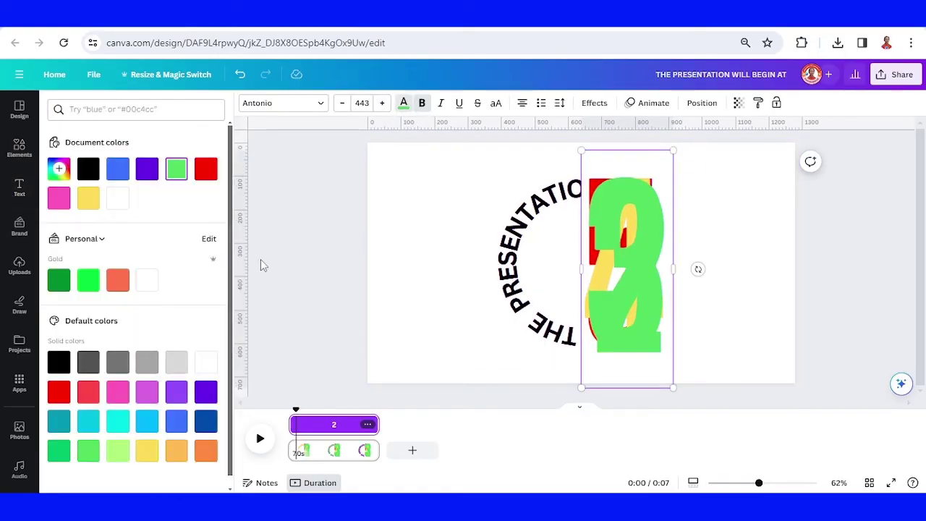
left_click(170, 427)
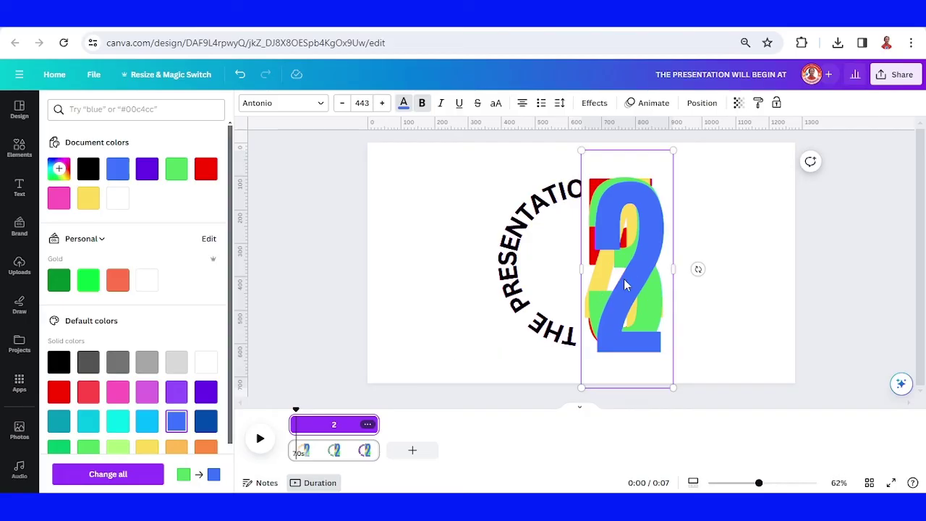
left_click_drag(630, 271, 625, 266)
Duplicate the blue "2", change the copy to a pink (#ff66c4) "1", and align it over the stack.
right_click(635, 248)
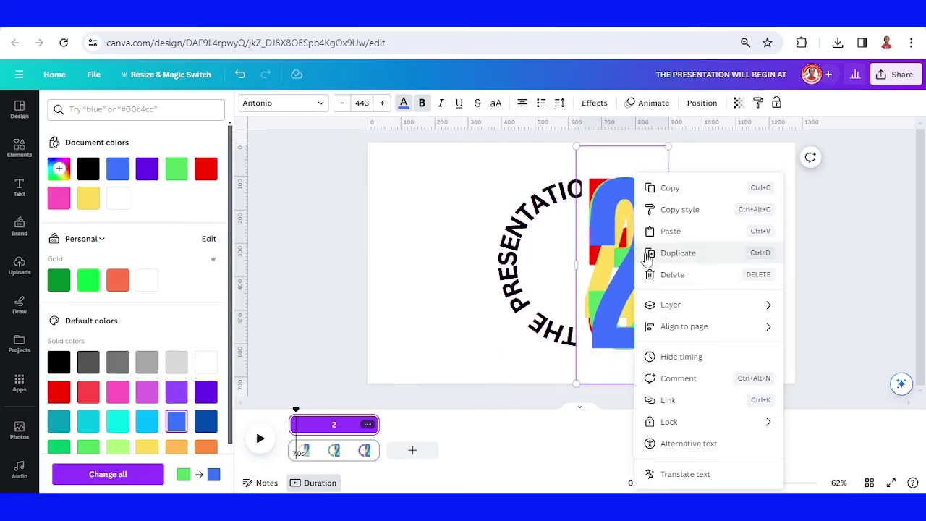
left_click(673, 253)
key("ctrl+z")
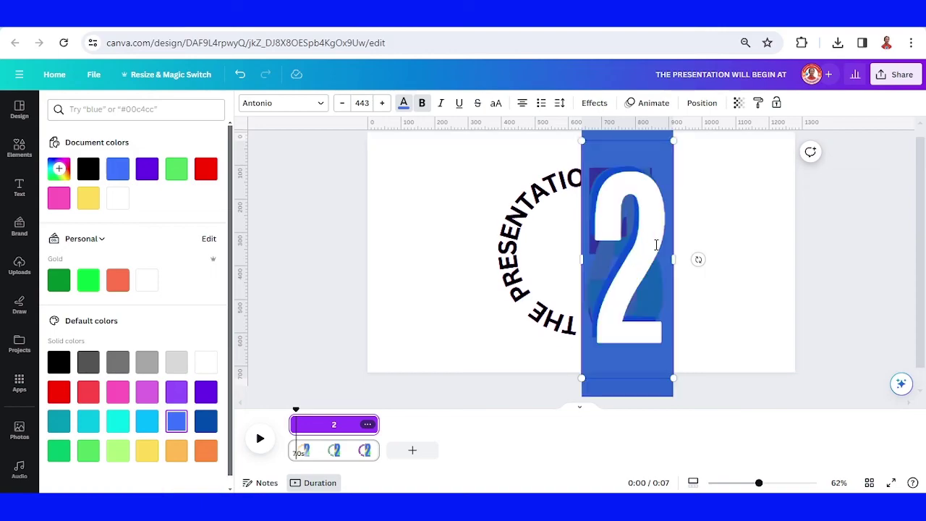
left_click(712, 238)
left_click(635, 221)
left_click_drag(641, 217, 638, 228)
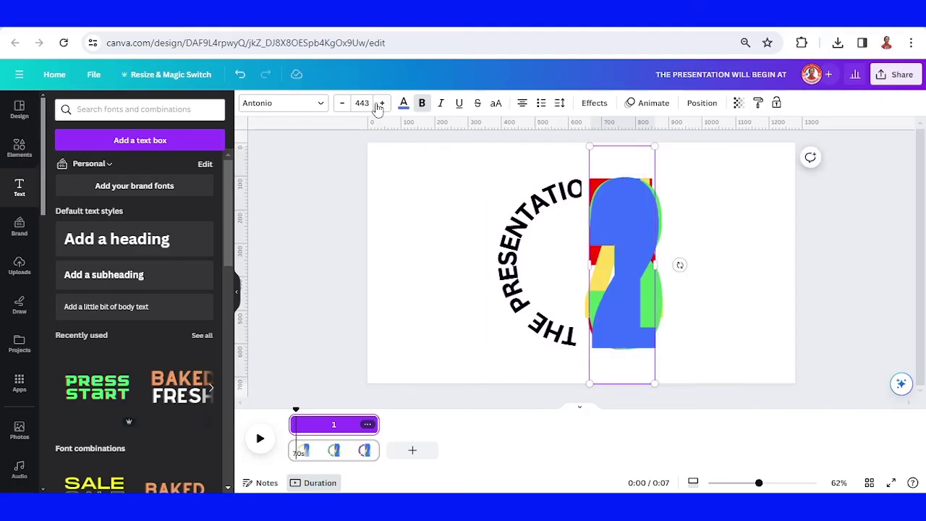
left_click(406, 103)
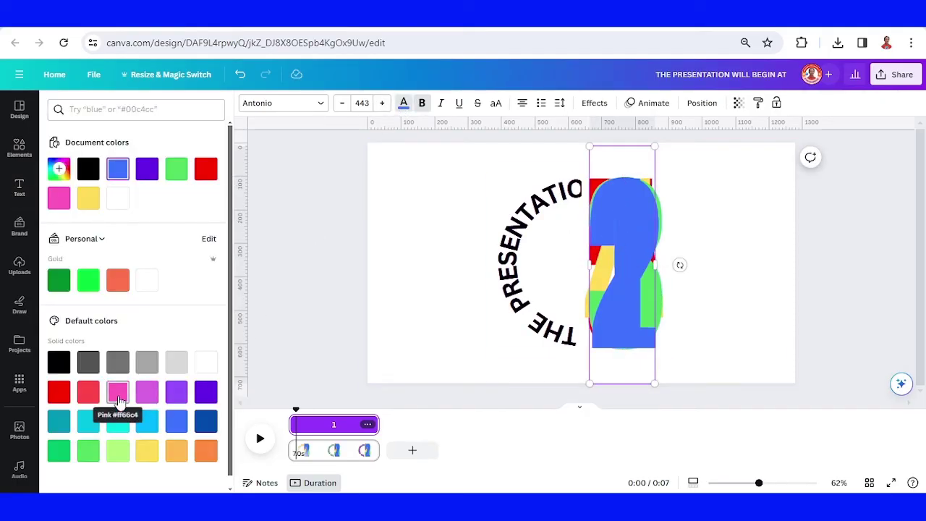
left_click(118, 391)
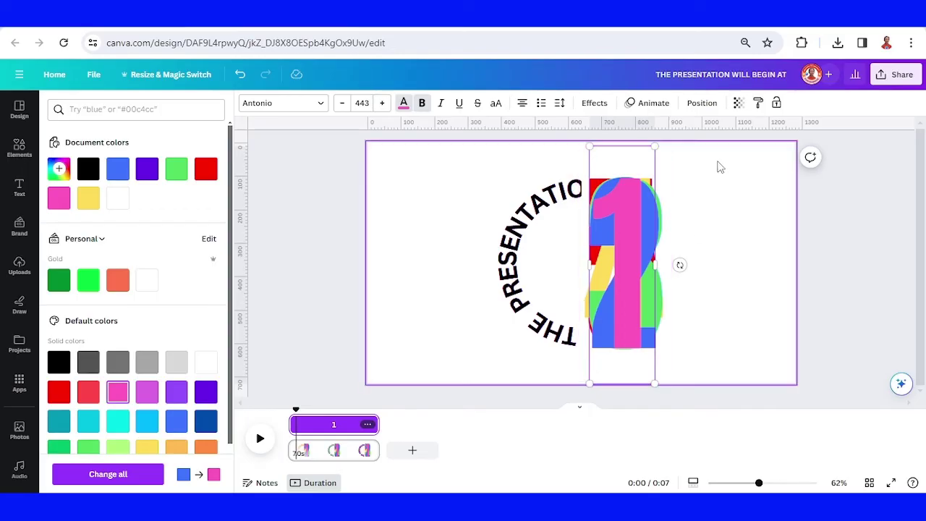
Select the red "5" in the layer list and trim its end so it shows only briefly at the page's start.
left_click(702, 103)
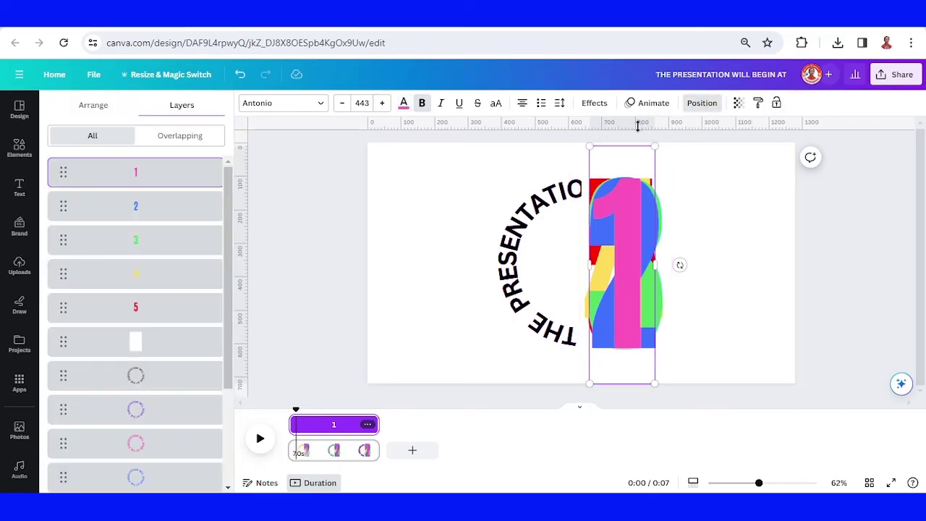
left_click(138, 309)
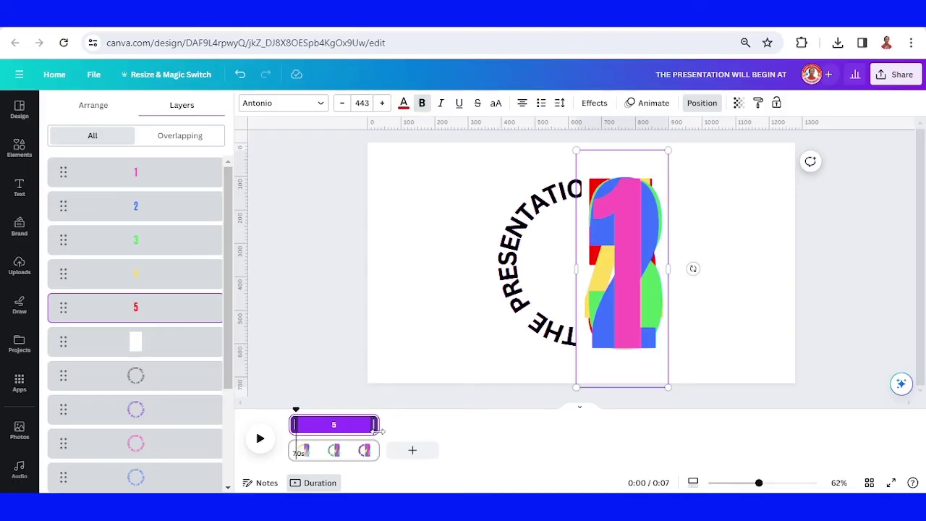
left_click_drag(376, 429, 310, 429)
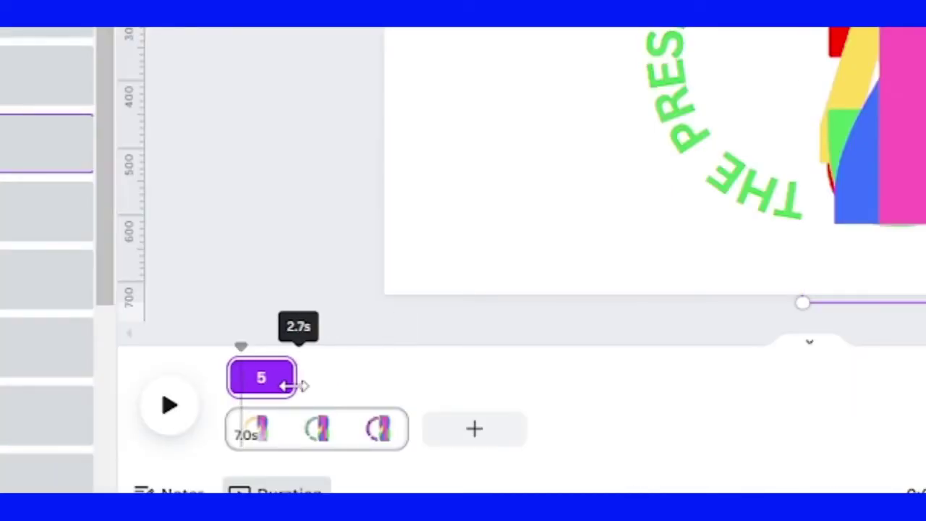
left_click_drag(275, 386, 249, 391)
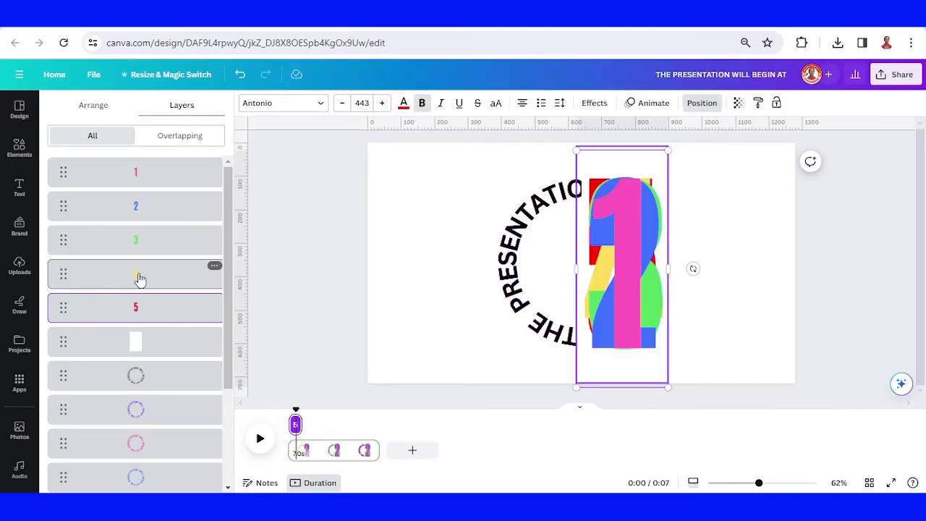
Select the yellow "4" layer and trim both its ends to a short segment directly following the "5".
left_click(138, 276)
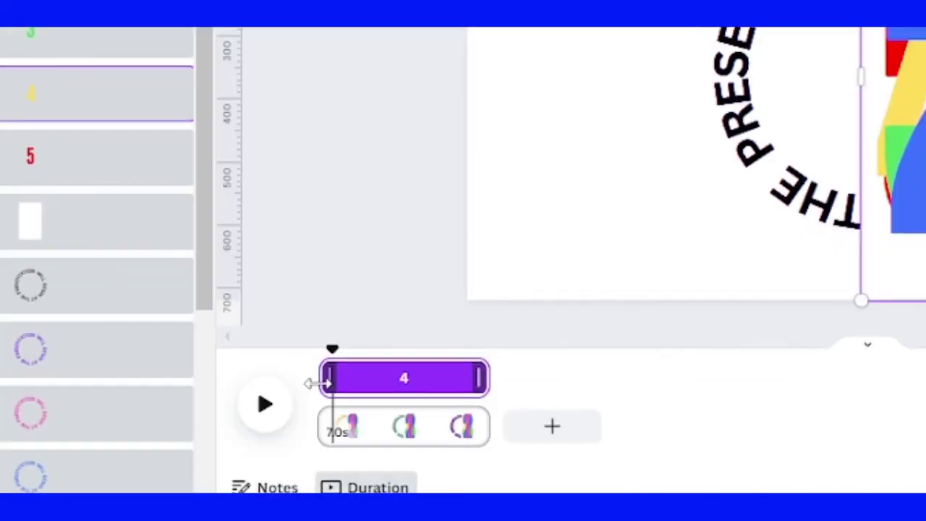
mouse_move(327, 384)
left_mouse_down()
mouse_move(346, 389)
mouse_move(335, 387)
left_mouse_up()
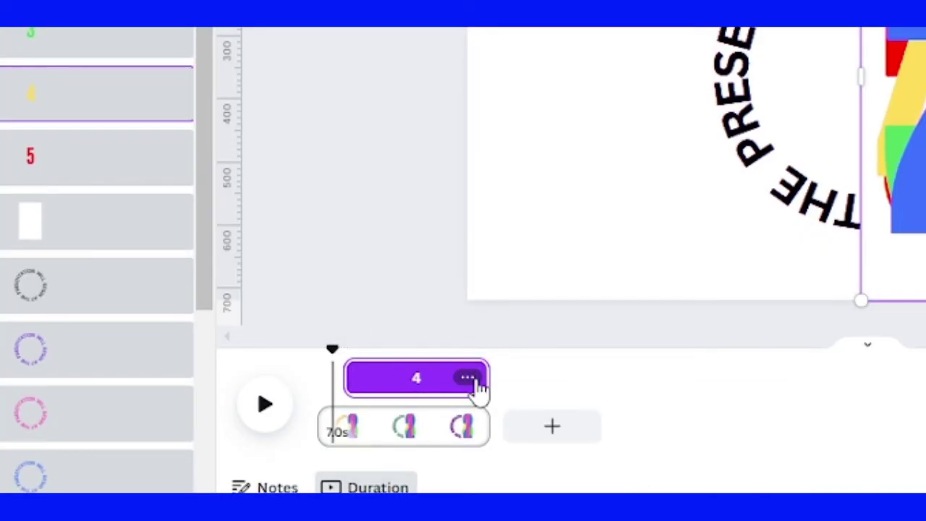
left_click_drag(486, 382, 363, 389)
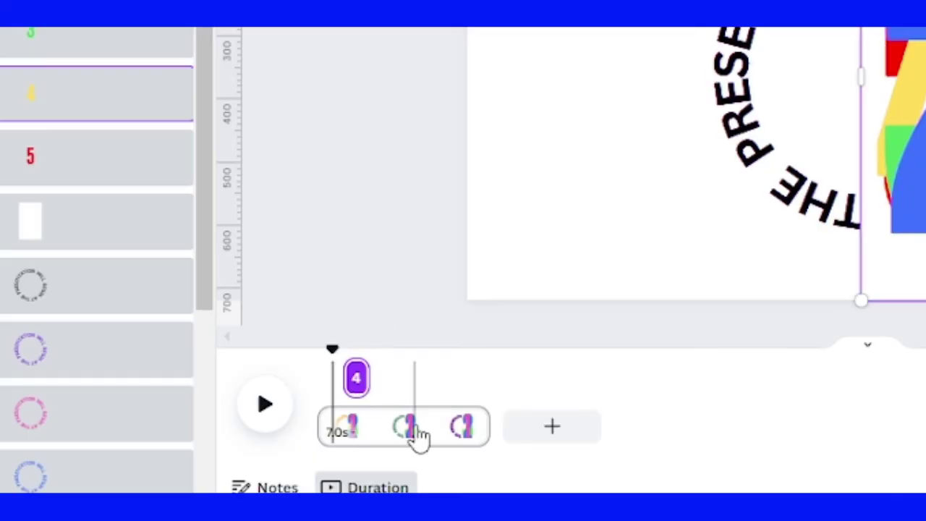
Select the green "3" layer and trim both its ends to a short segment directly following the "4".
left_click(154, 249)
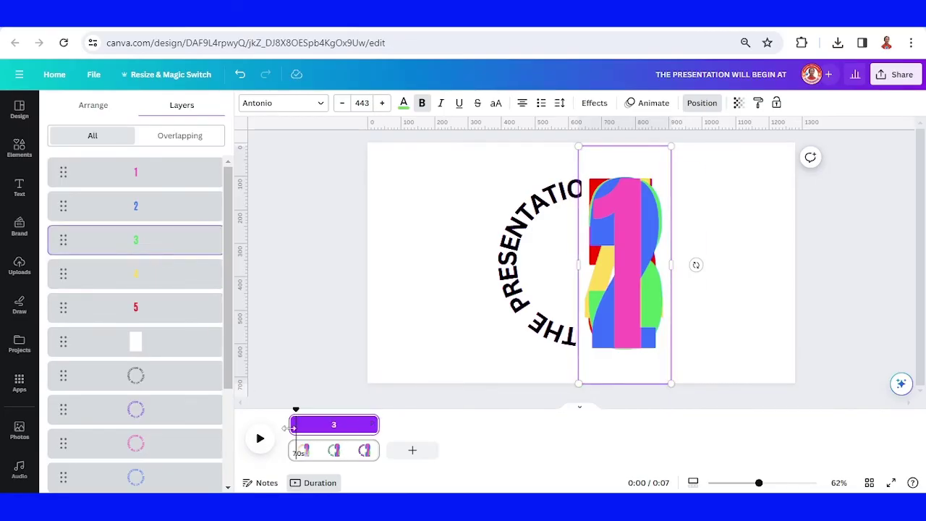
left_click_drag(290, 427, 312, 427)
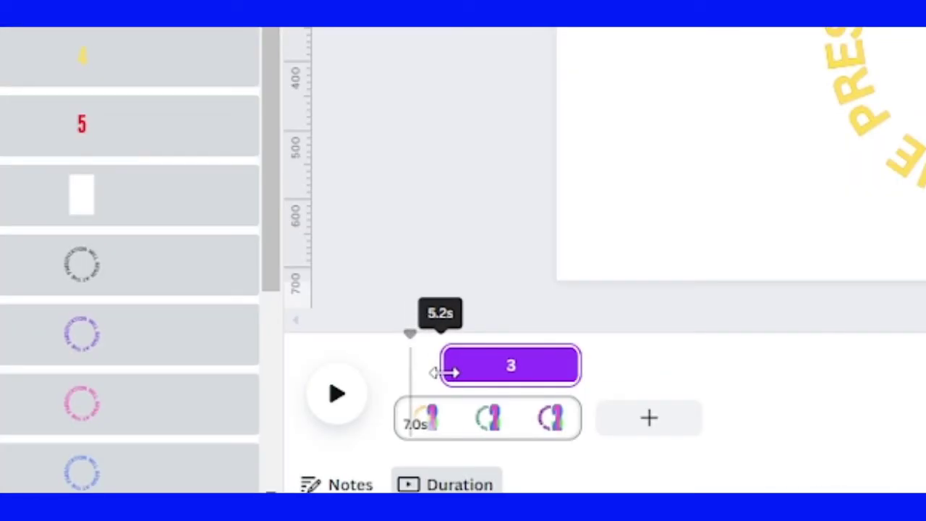
left_click_drag(444, 372, 450, 372)
left_click_drag(546, 373, 461, 384)
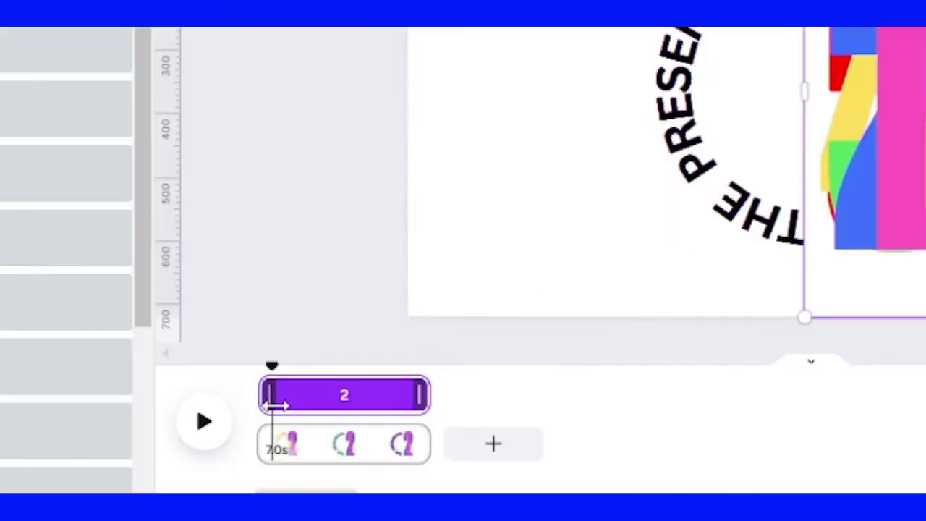
Trim the blue "2" to a 1.0 s segment directly after the "3", and the pink "1" to a short segment following the "2".
left_click_drag(294, 428, 330, 403)
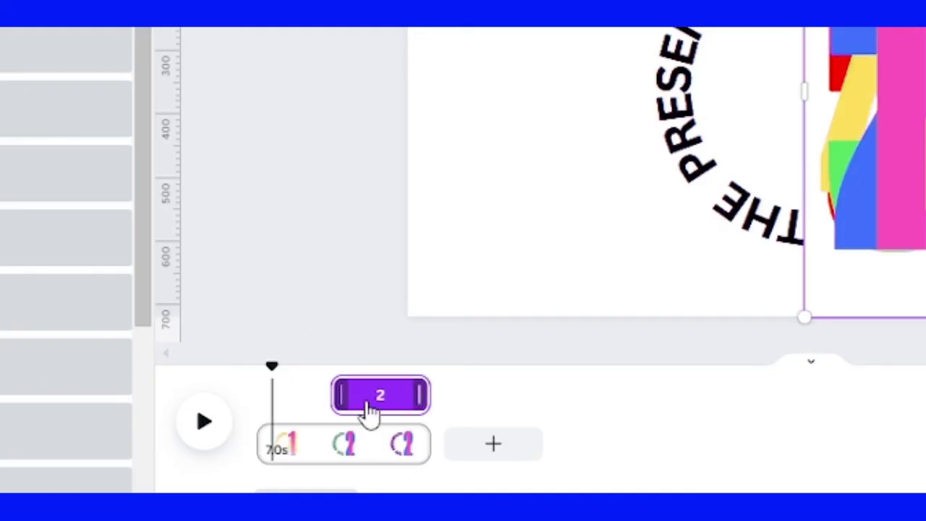
left_click_drag(398, 403, 355, 424)
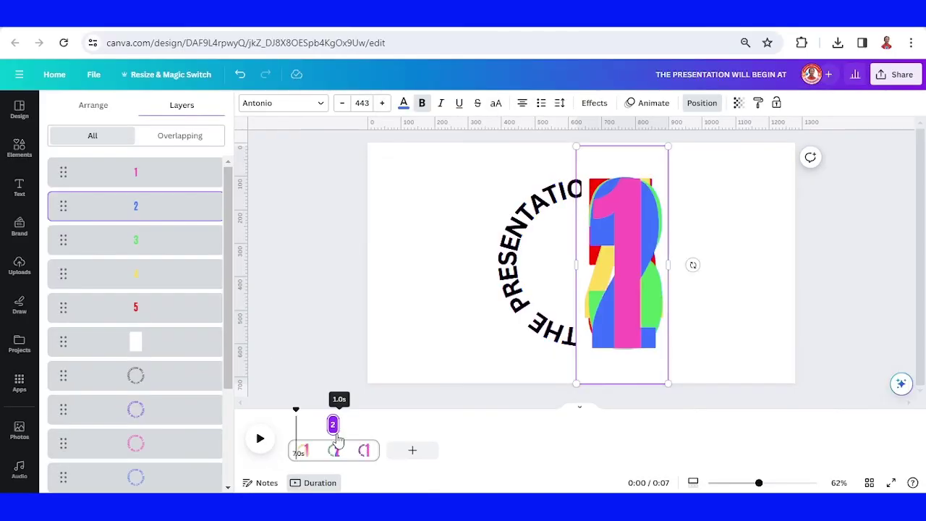
left_click(182, 176)
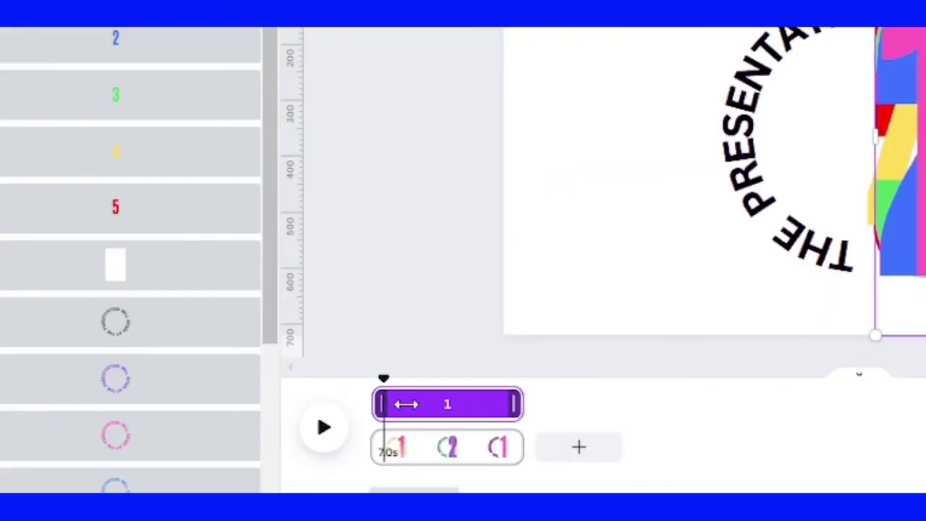
left_click_drag(406, 405, 348, 424)
Duplicate the pink "1", keep the copy aligned over the stacked numbers, and change its text to "0".
left_click(651, 251)
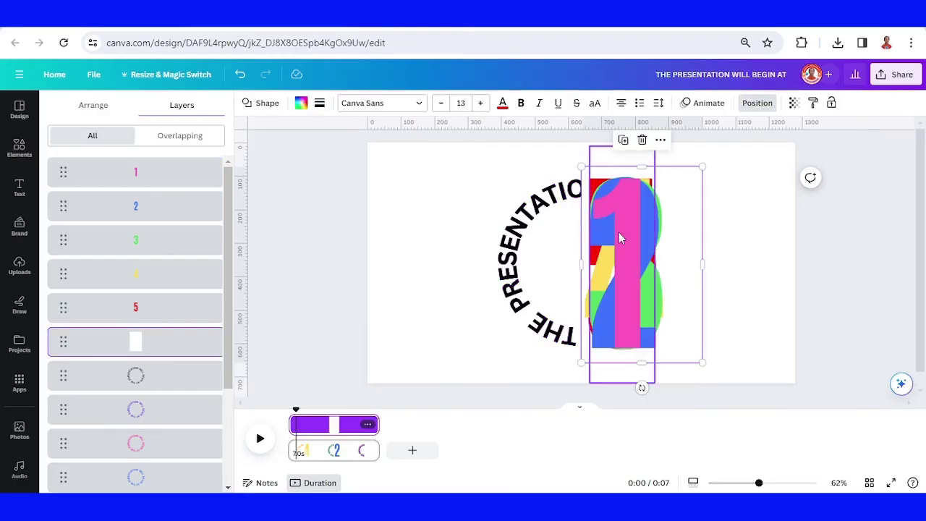
left_click(619, 233)
right_click(625, 204)
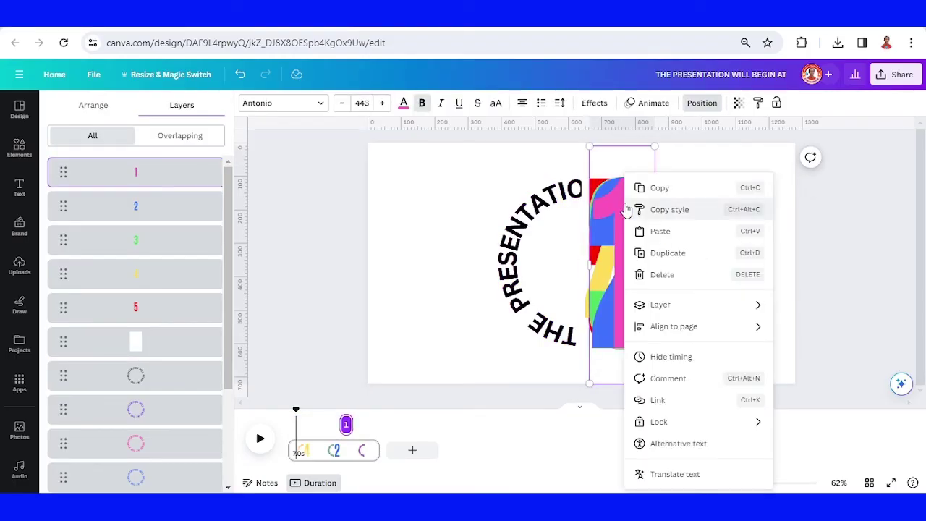
left_click(669, 253)
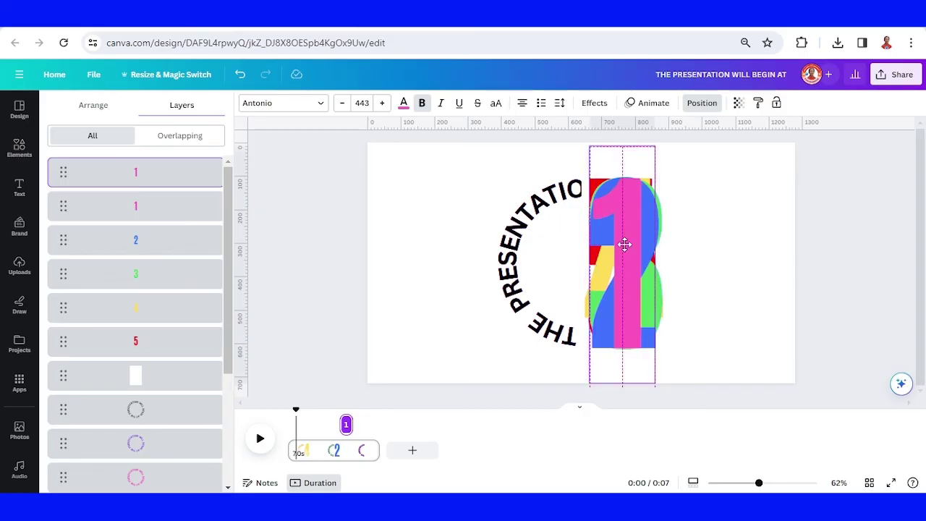
double_click(626, 245)
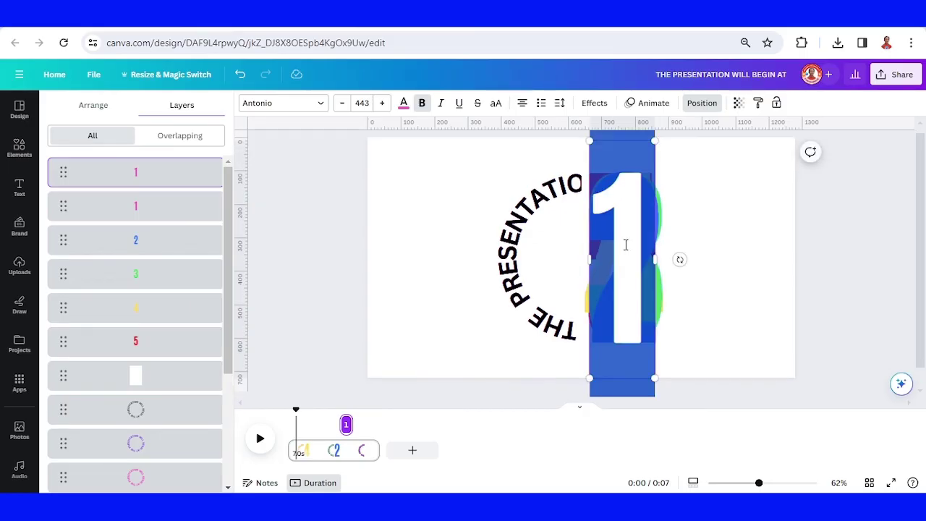
type("0")
key("Escape")
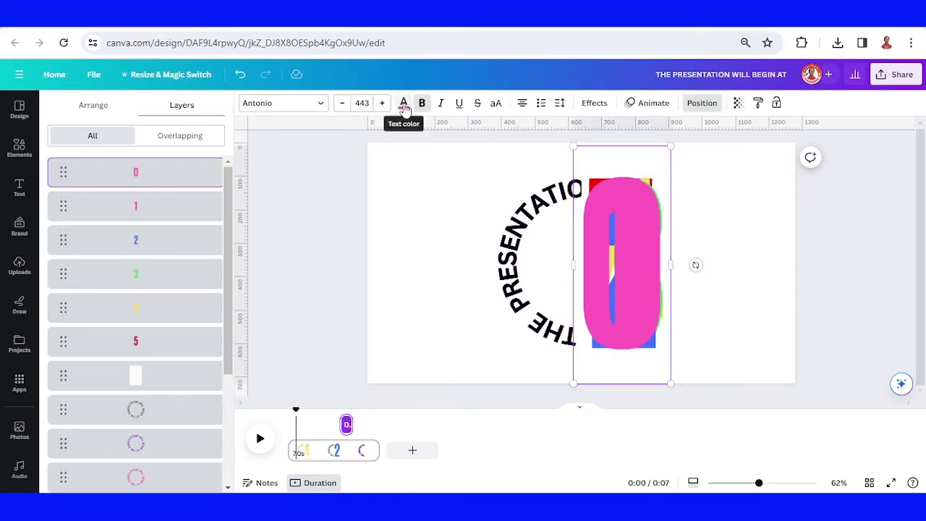
Colour the "0" purple and place its short timing segment directly after the "1".
left_click(404, 104)
left_click(206, 392)
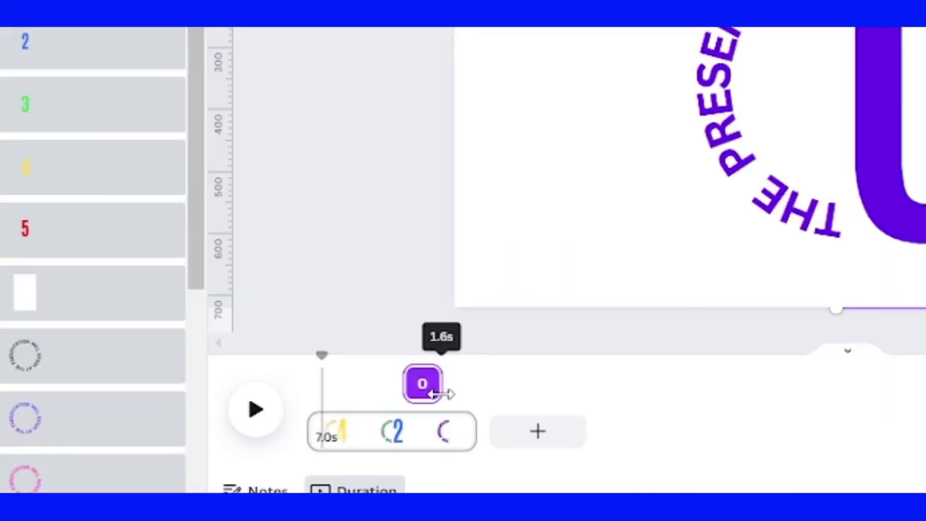
mouse_move(439, 393)
left_mouse_down()
mouse_move(455, 393)
mouse_move(409, 395)
mouse_move(434, 403)
left_mouse_up()
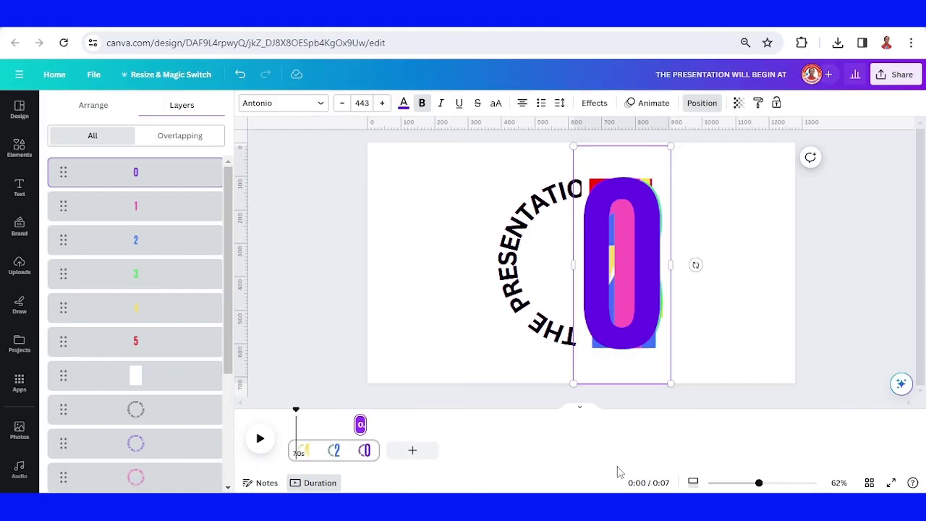
Select all the circular text layers from black to red, group them, and ungroup them again keeping the selection.
scroll(182, 231, "down", 3)
left_click(182, 231)
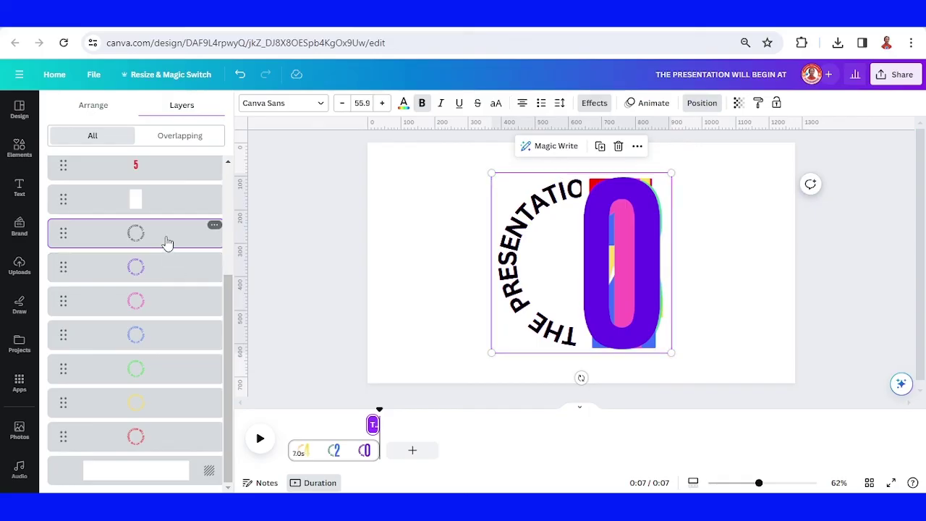
left_click(170, 439, "shift")
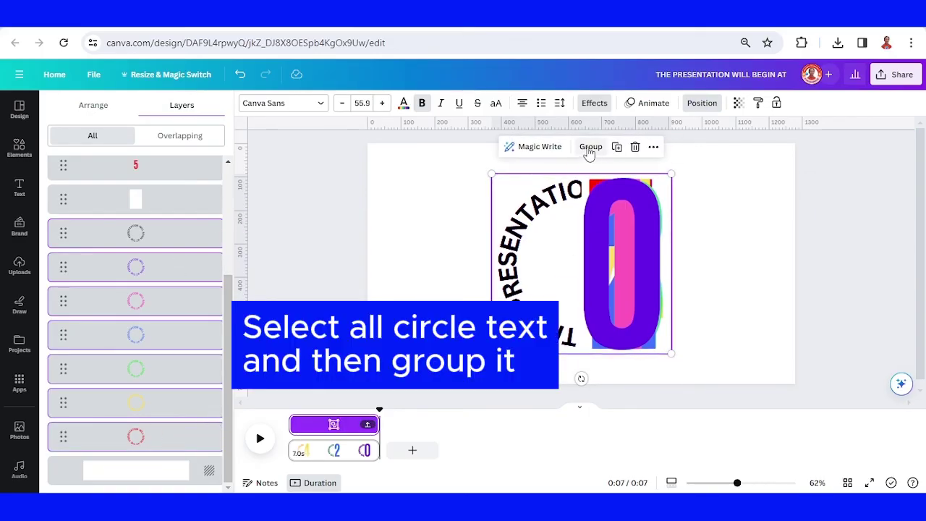
key("ctrl+g")
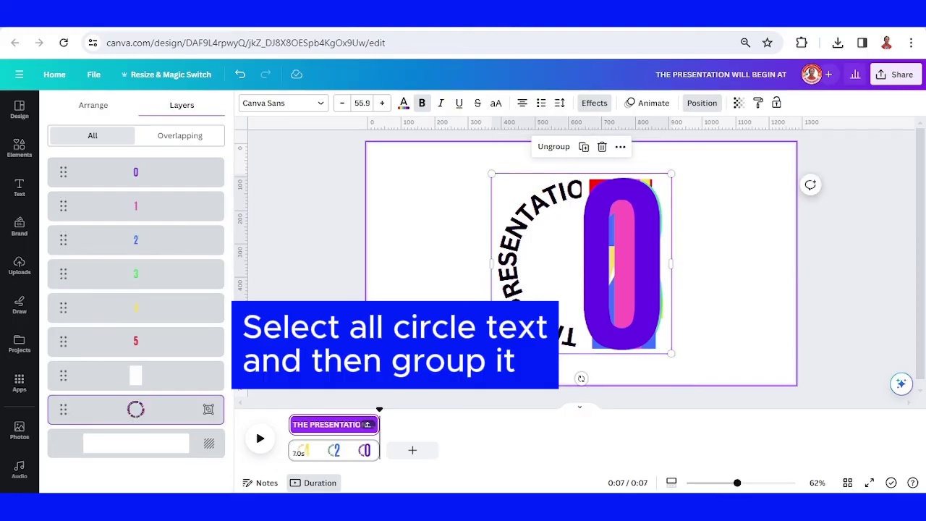
key("ctrl+shift+g")
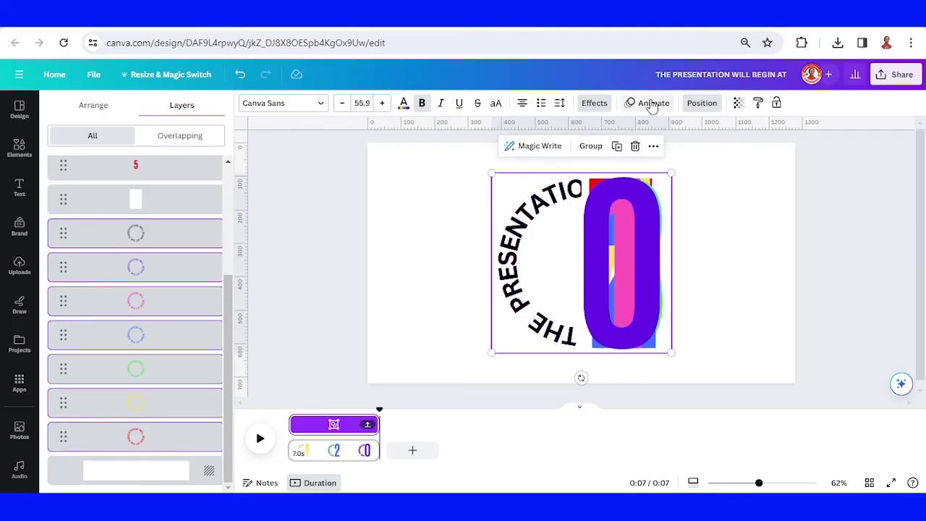
Apply the Rotate motion effect to the selected circular texts, increase its speed, and preview the whole animation.
left_click(651, 104)
scroll(159, 381, "down", 10)
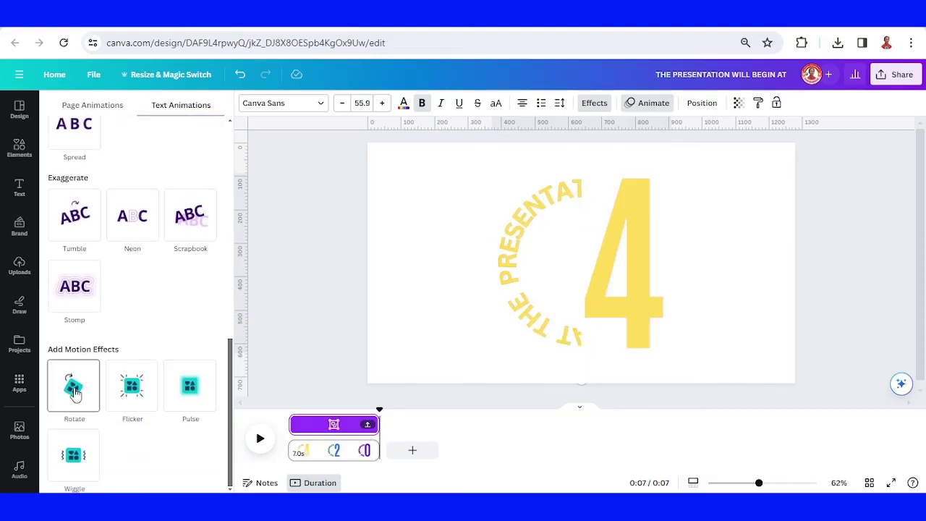
left_click(74, 391)
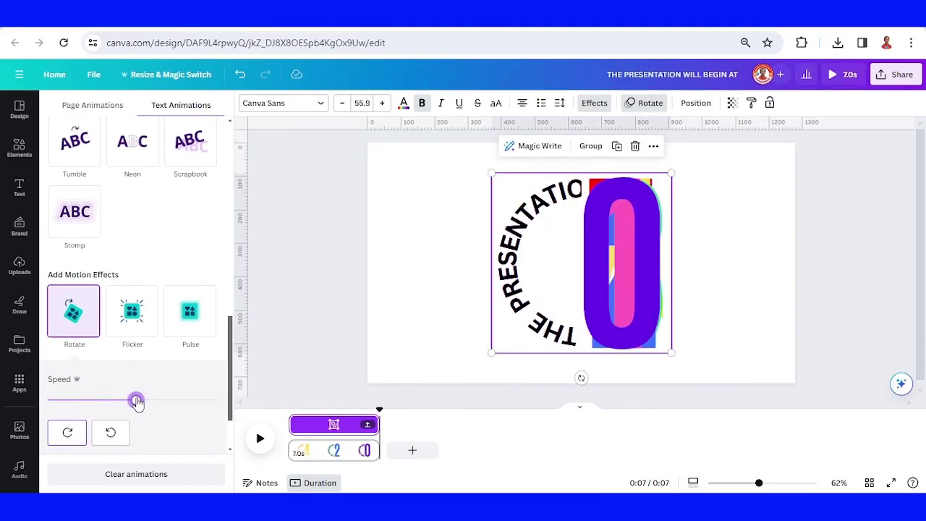
left_click_drag(144, 403, 178, 416)
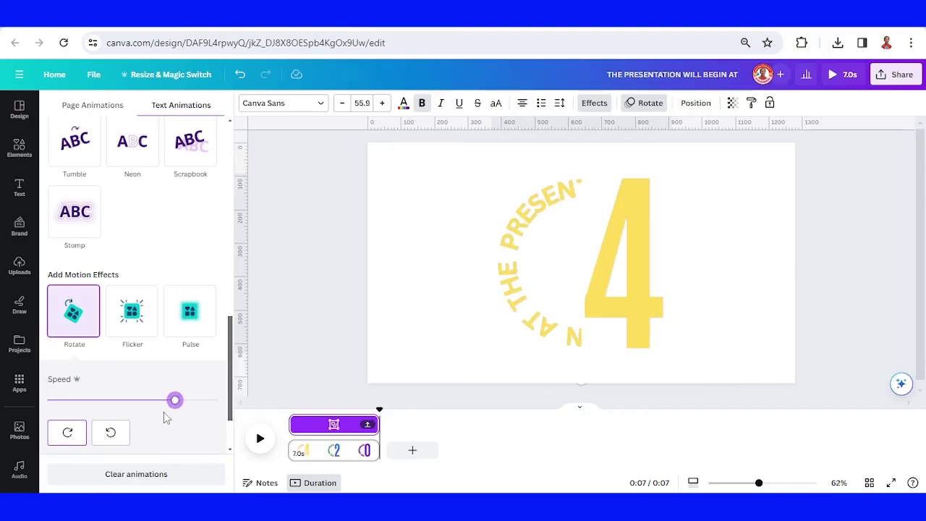
left_click(836, 77)
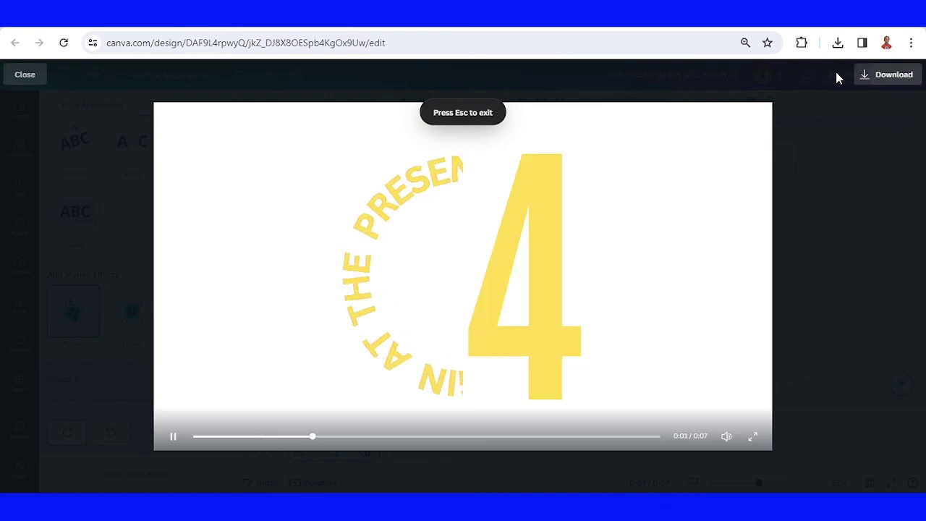
key("Escape")
Group the circular texts and download the design as an MP4 video at 720p.
key("ctrl+g")
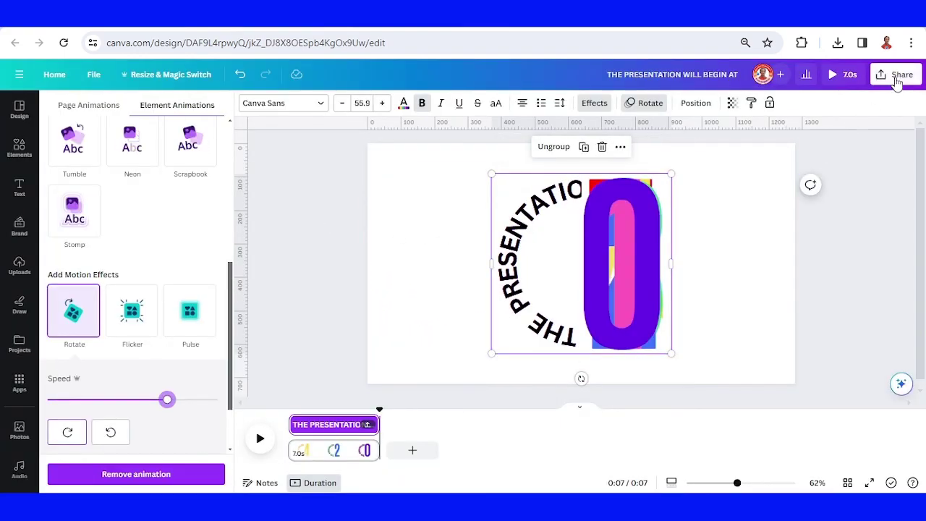
left_click(896, 74)
left_click(779, 348)
left_click(800, 253)
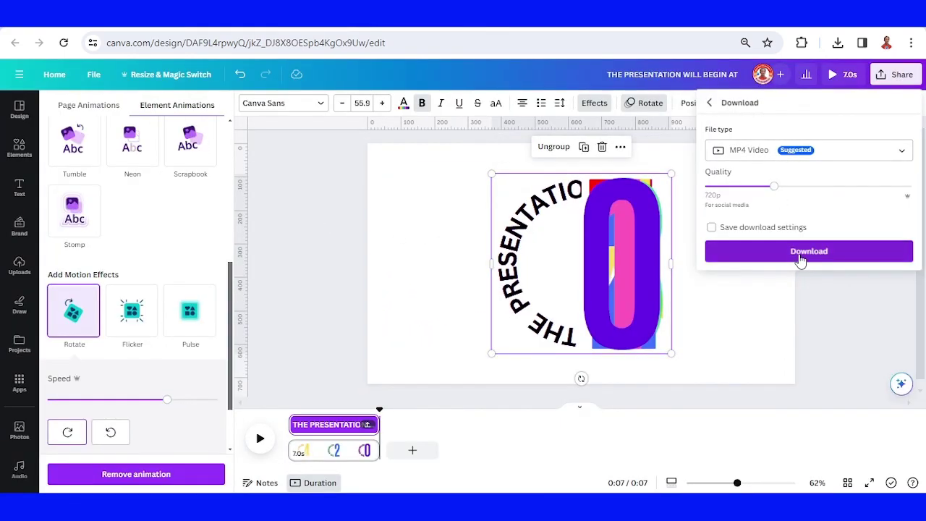